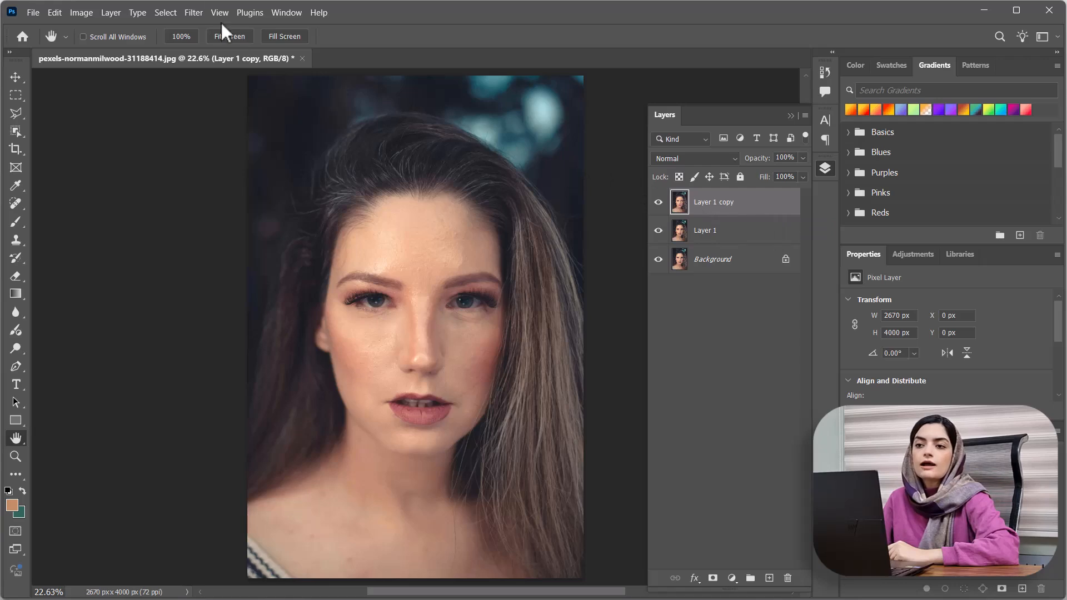
- Open the High Pass filter on Layer 1 copy and lower its radius to 0.1 pixels
left_click(196, 11)
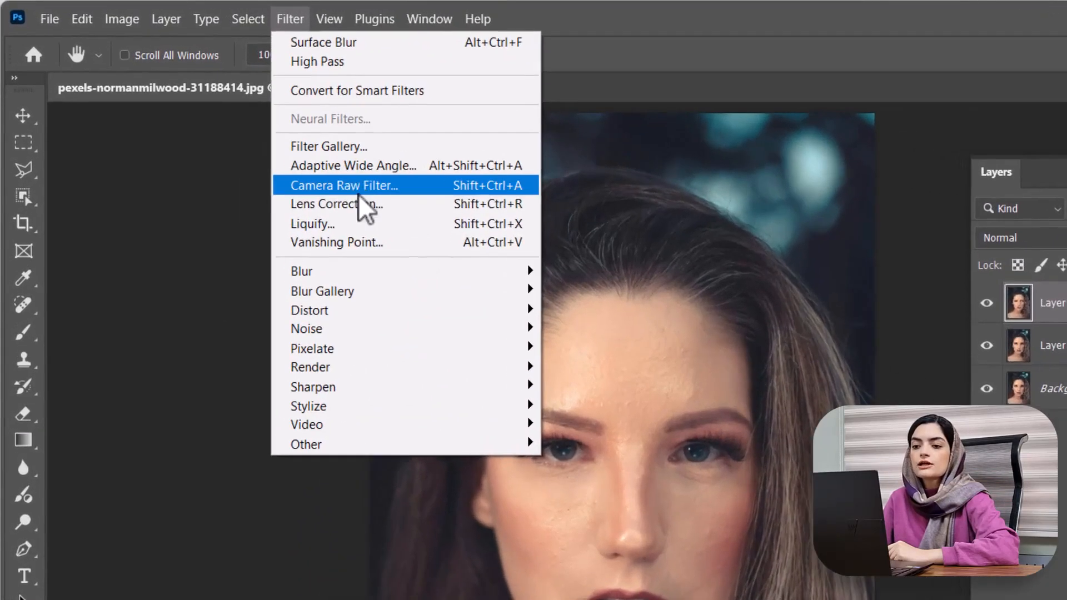
mouse_move(313, 349)
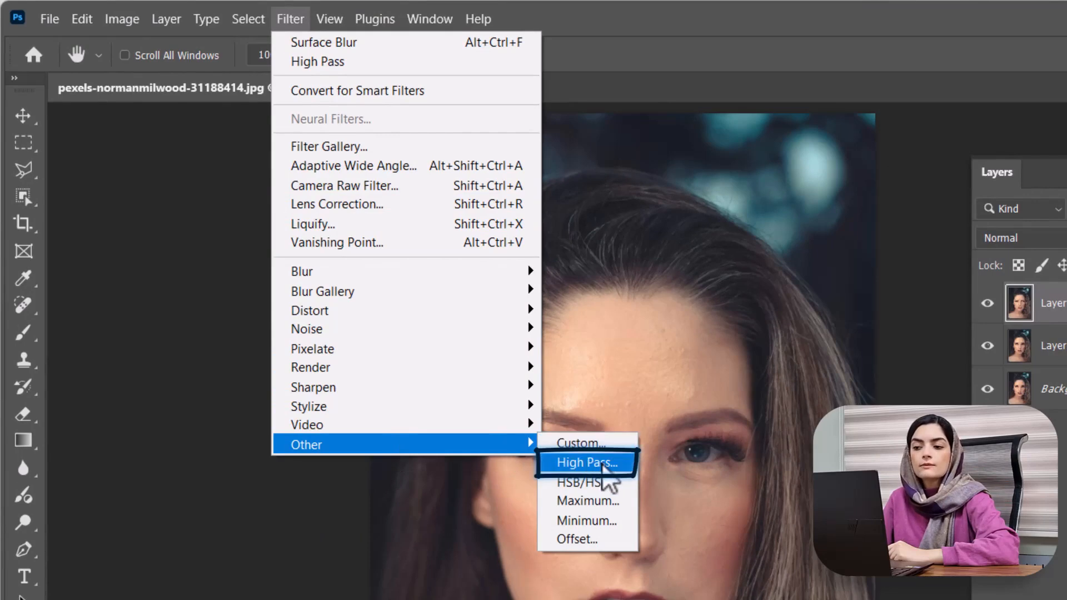
left_click(603, 465)
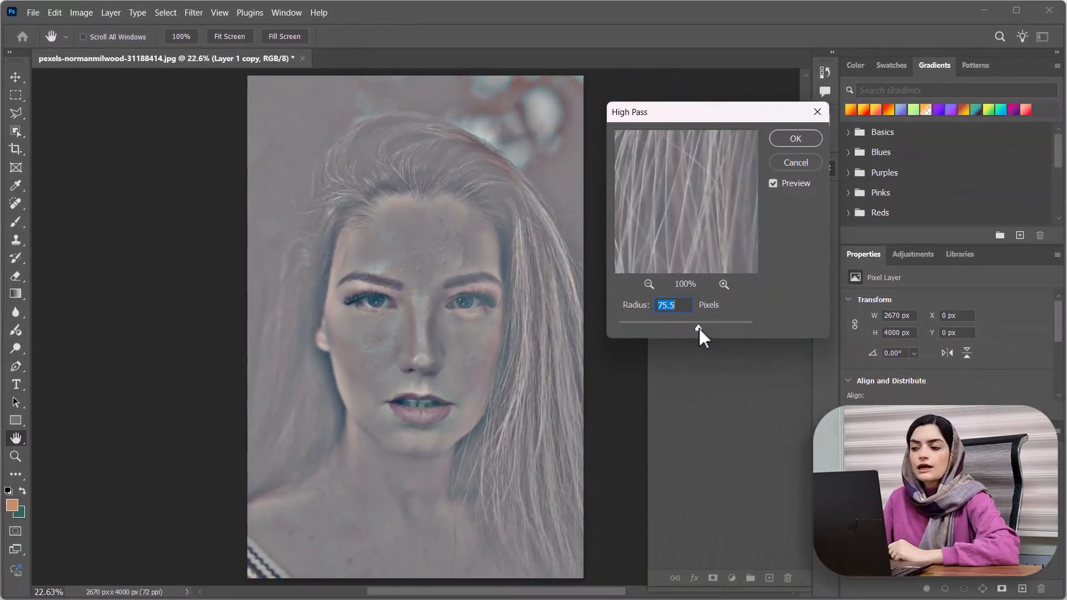
left_click_drag(699, 328, 700, 329)
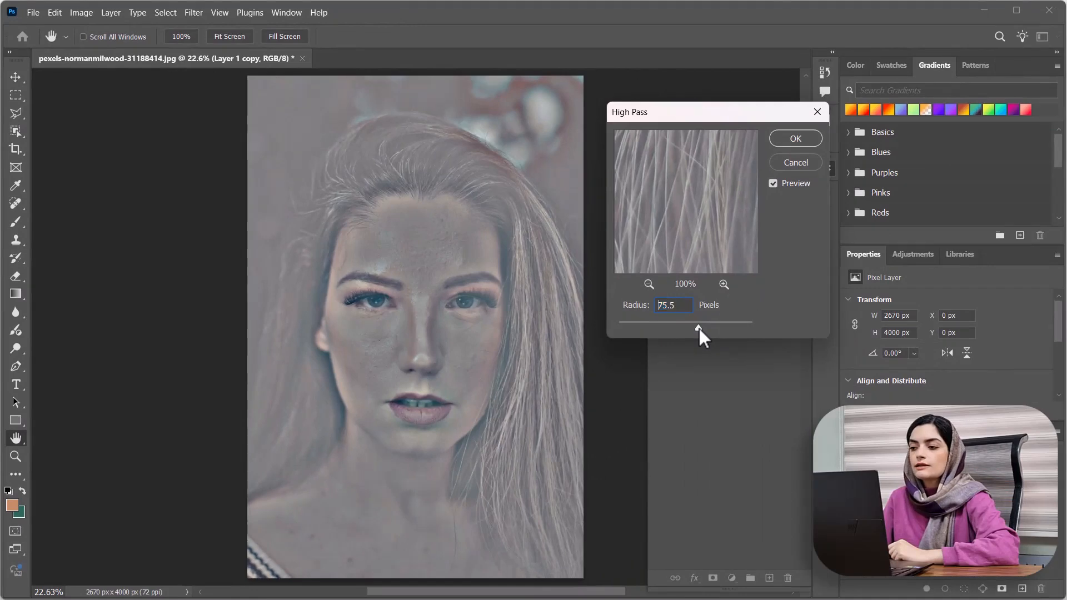
left_click_drag(621, 333, 618, 336)
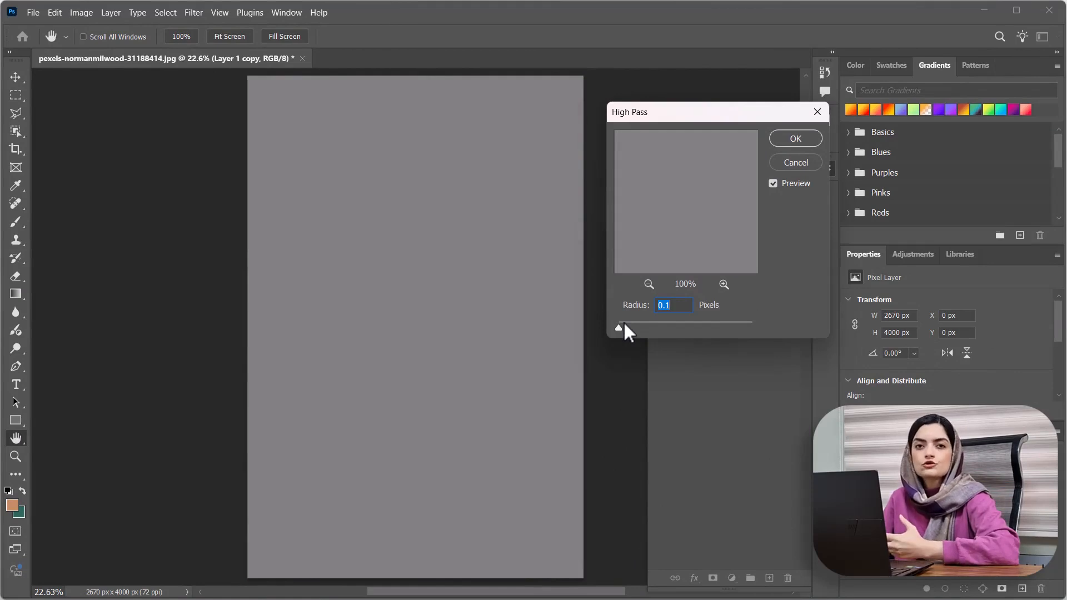
- Preview the High Pass effect at radii of 3.9, 41.5, 156.1 and 1000 pixels
left_click(639, 323)
left_click(647, 324)
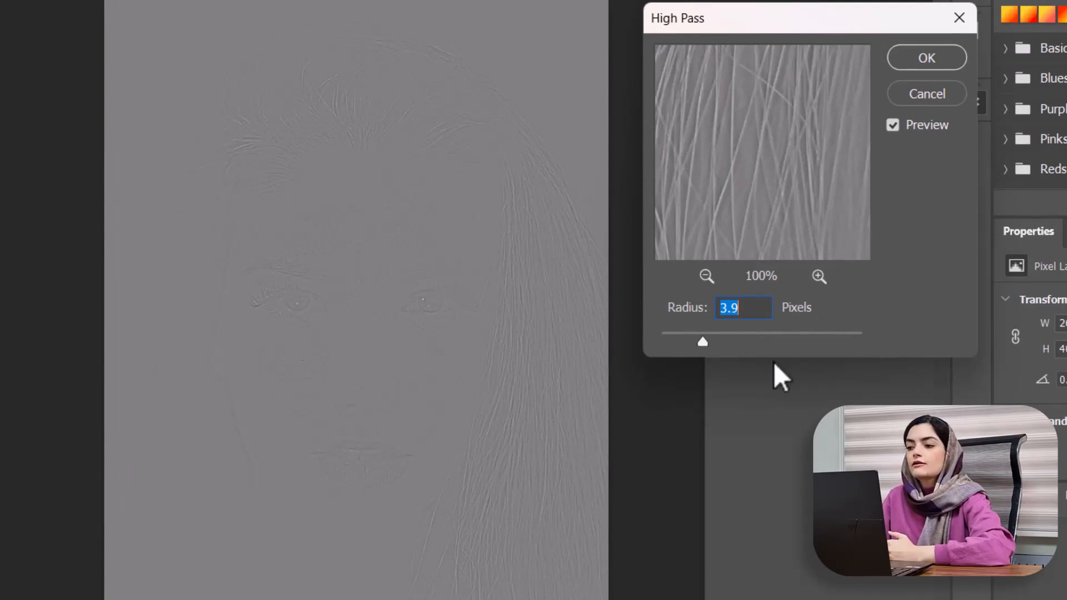
left_click(765, 339)
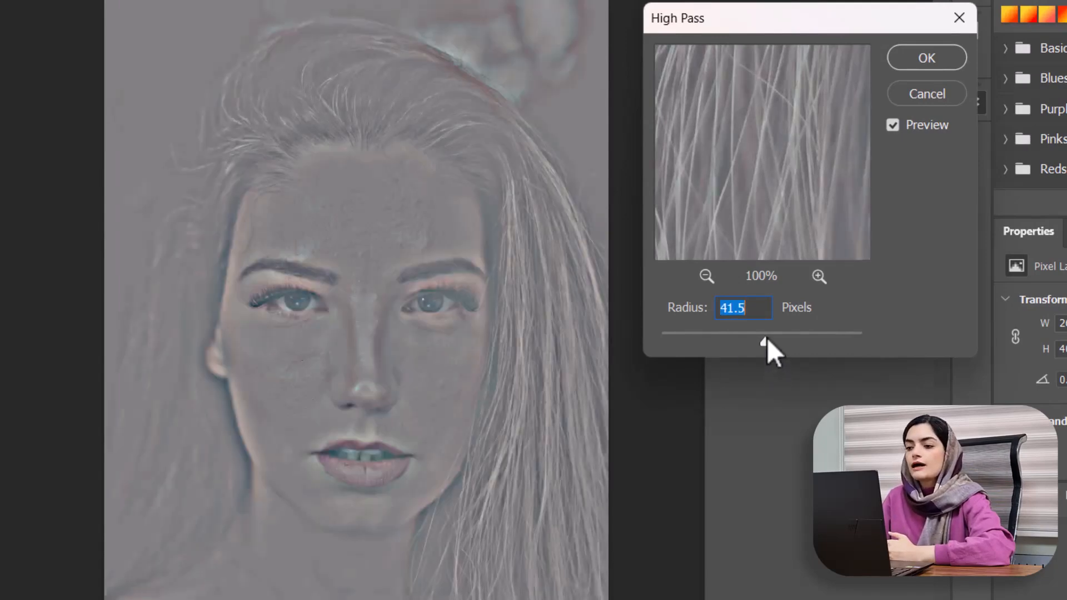
left_click(812, 340)
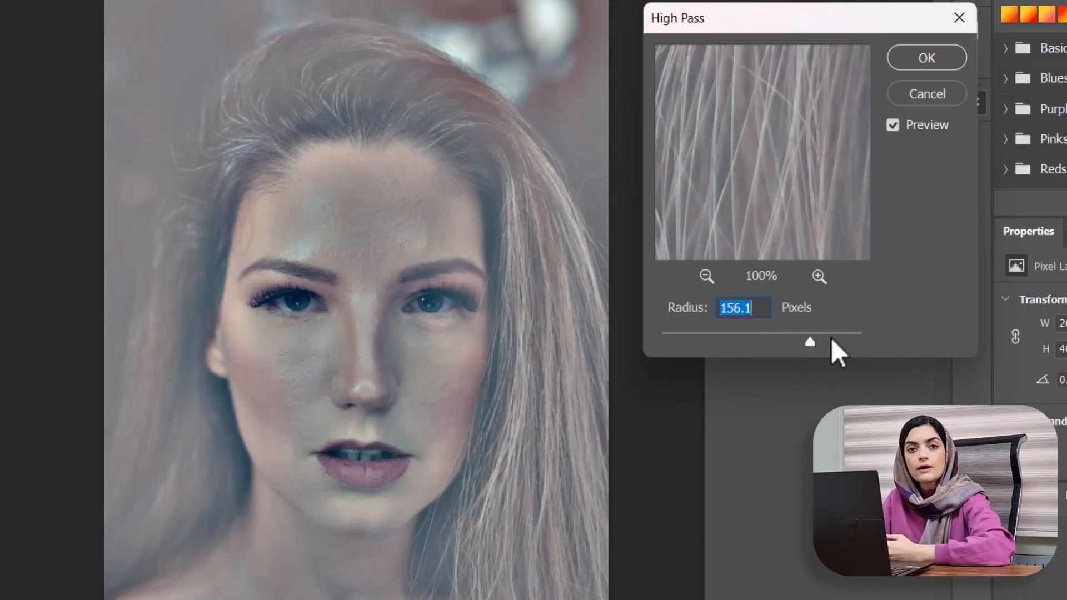
left_click_drag(832, 338, 878, 341)
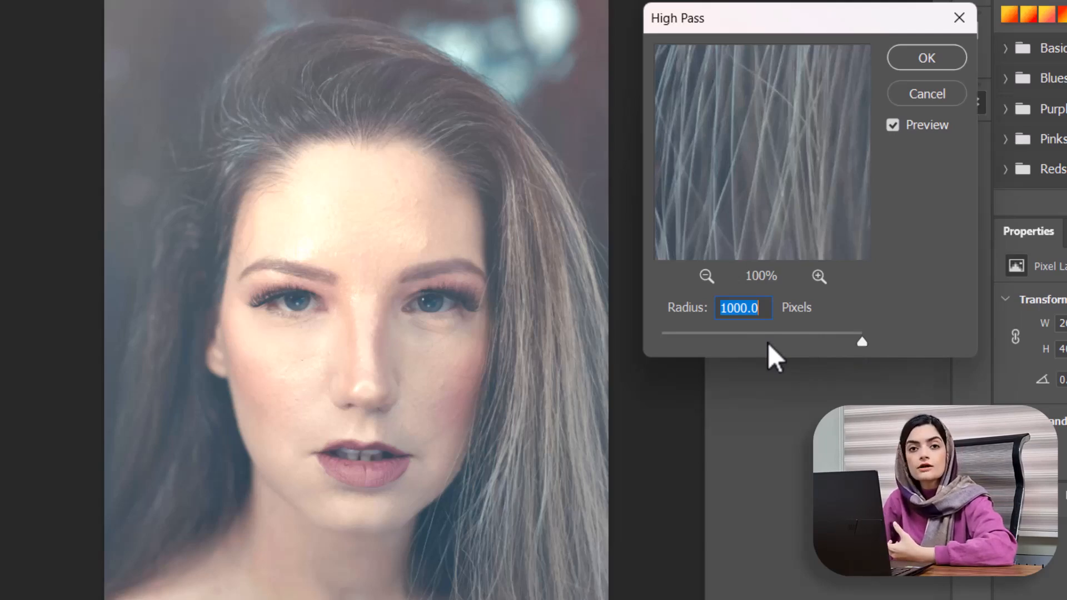
- Set the High Pass radius to 7.8 pixels and apply the filter to Layer 1 copy
left_click(746, 342)
left_click_drag(740, 340, 732, 340)
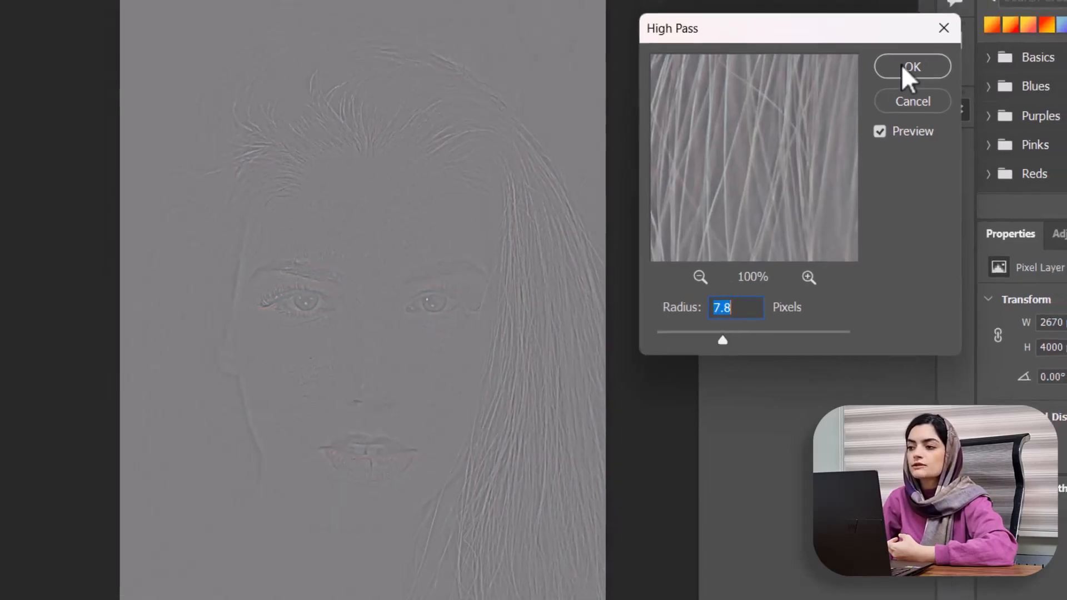
left_click(903, 66)
- Hide Layer 1 copy and invert the colors of Layer 1
left_click(778, 229)
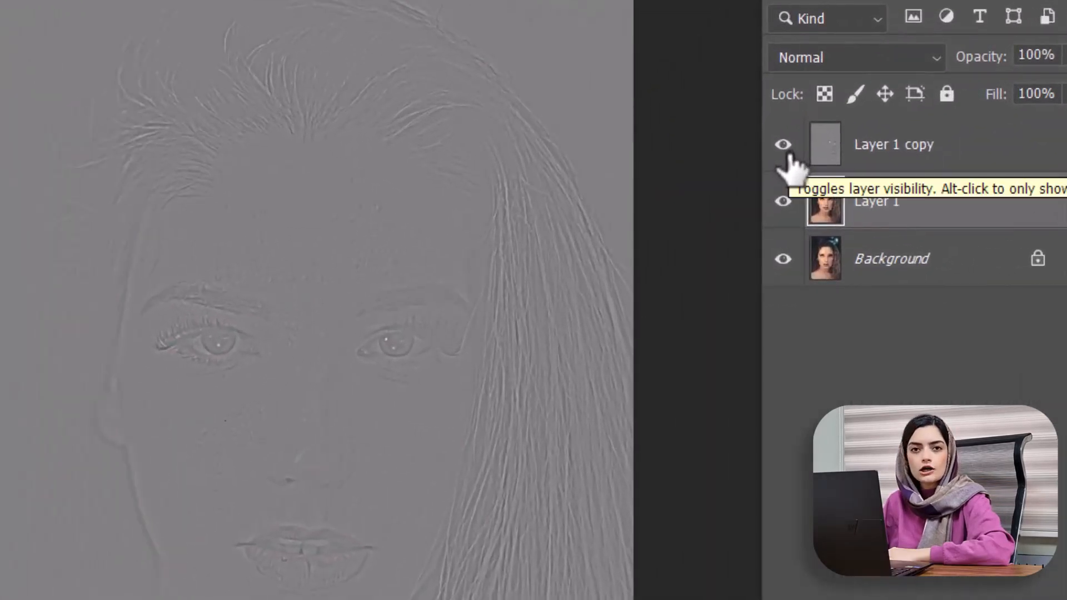
left_click(787, 156)
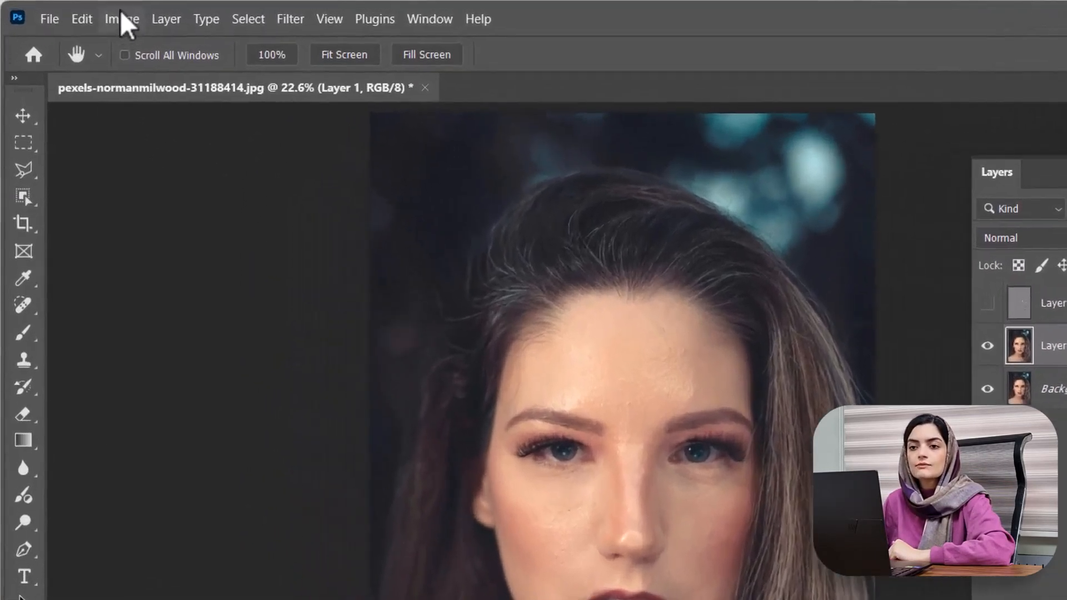
left_click(82, 13)
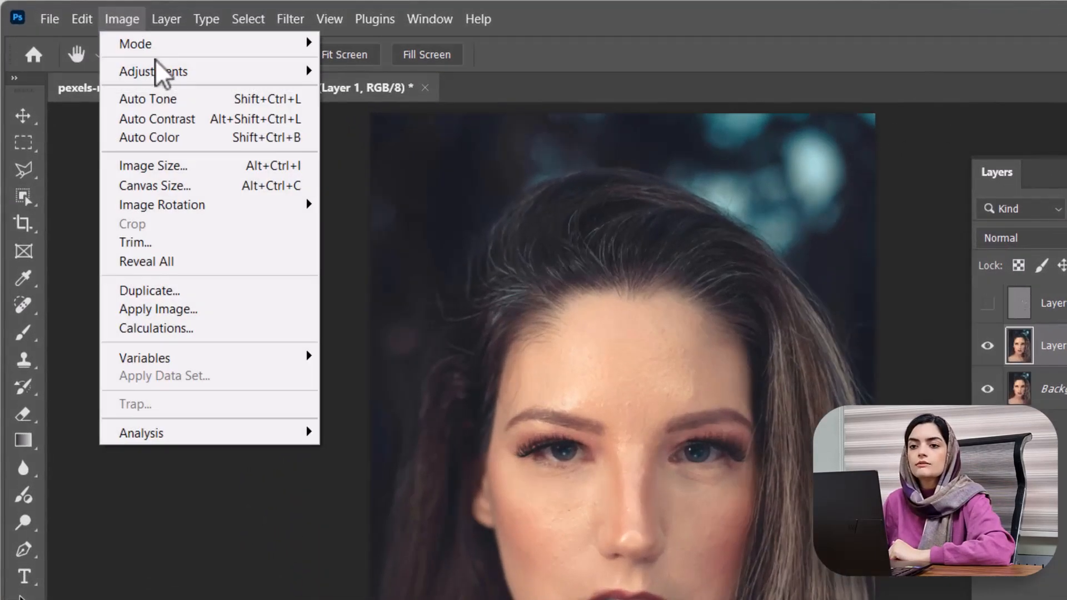
mouse_move(230, 77)
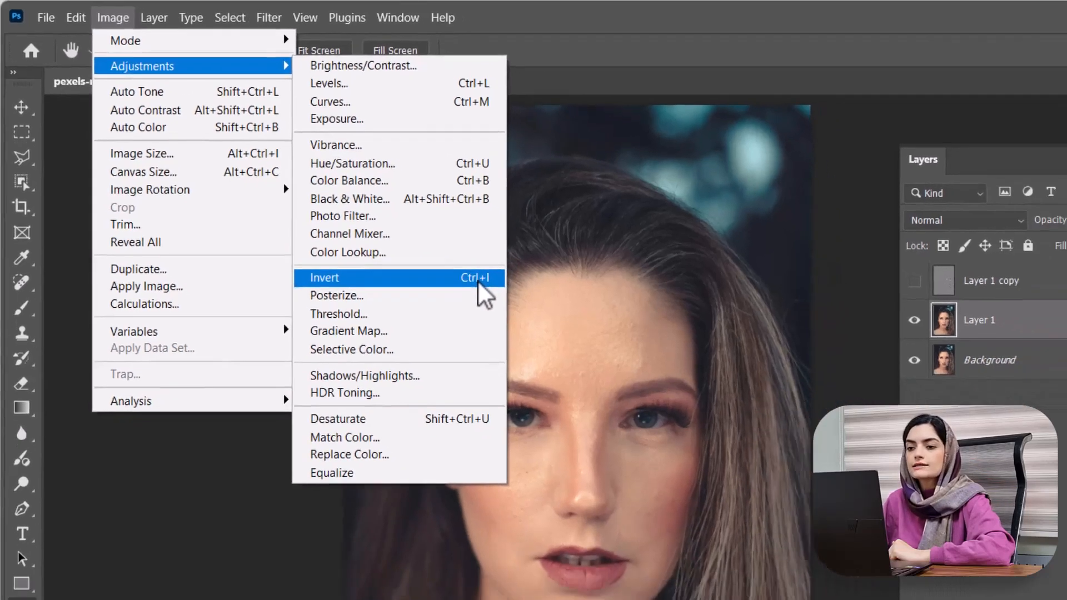
left_click(516, 306)
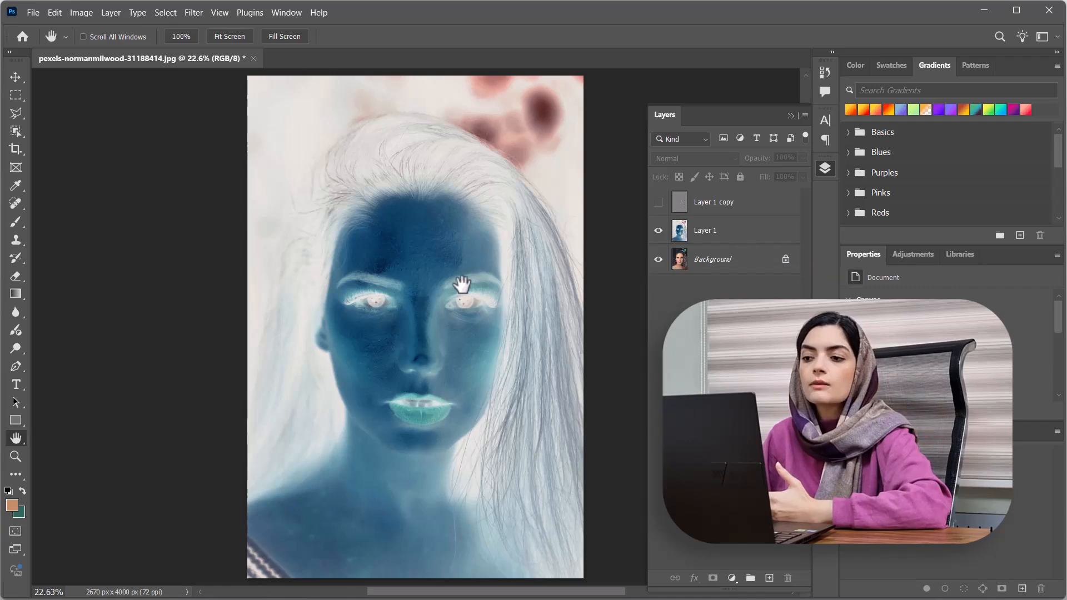
- Compare the inverted Layer 1 with the original photo, and convert Layer 1 to a smart object
left_click(658, 231)
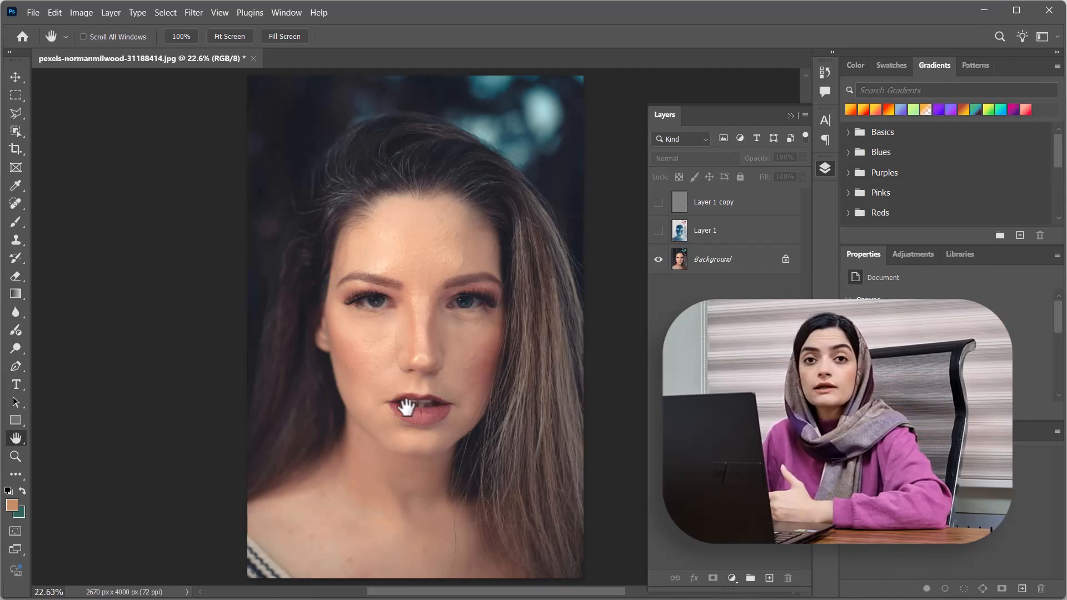
left_click(658, 230)
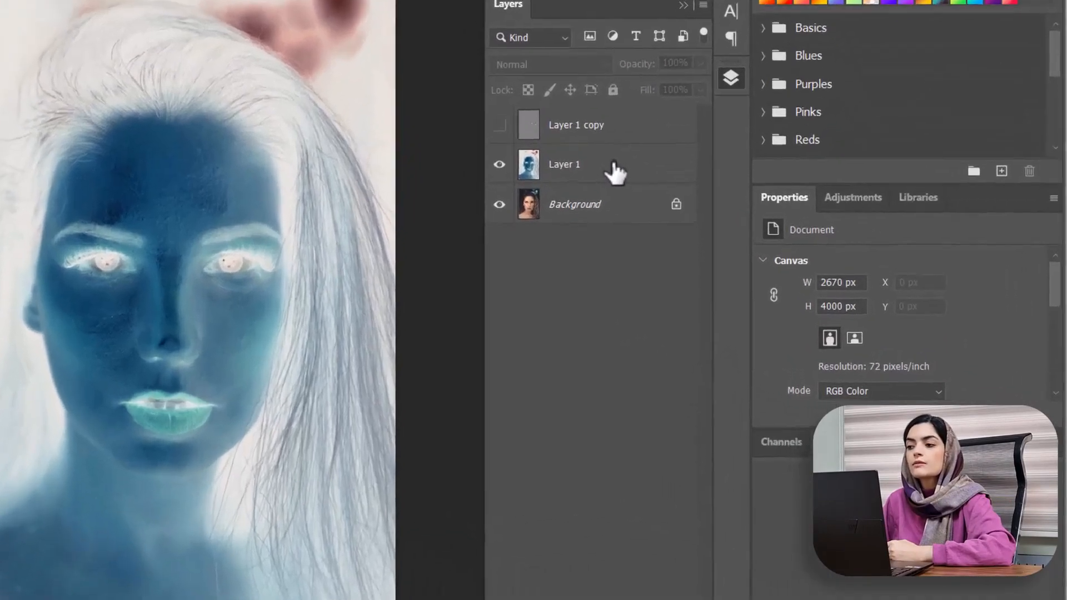
right_click(740, 230)
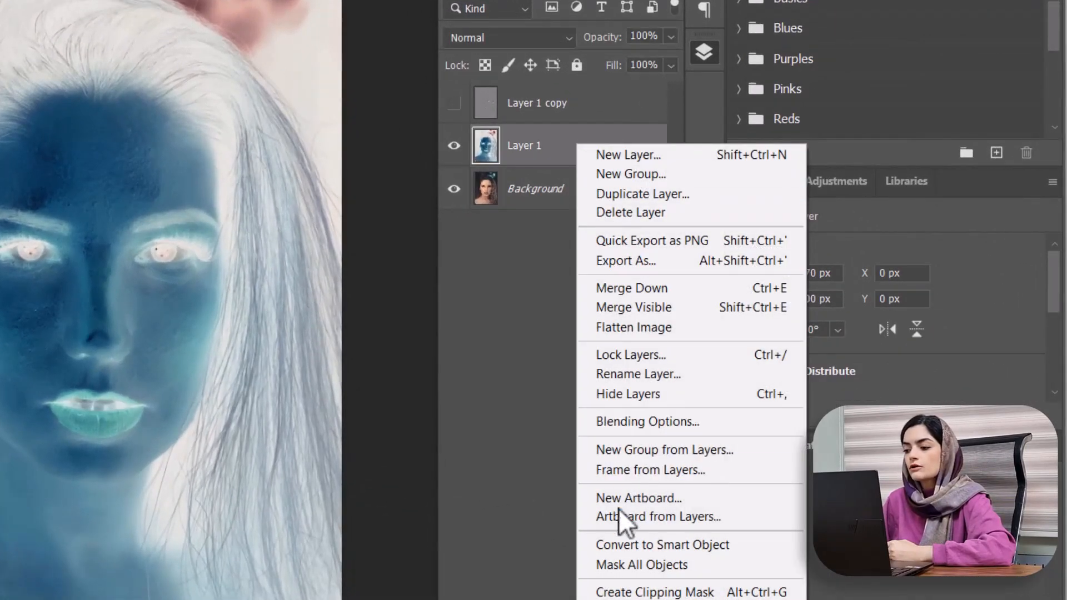
left_click(659, 543)
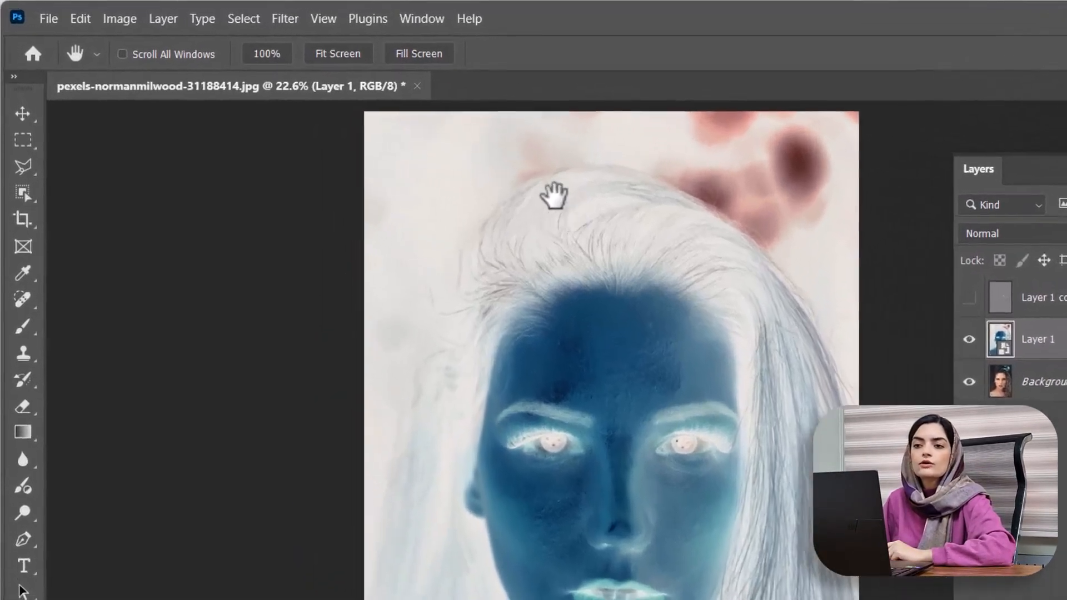
- Apply the High Pass filter to the Layer 1 smart object, adjusting its radius in the preview
left_click(290, 17)
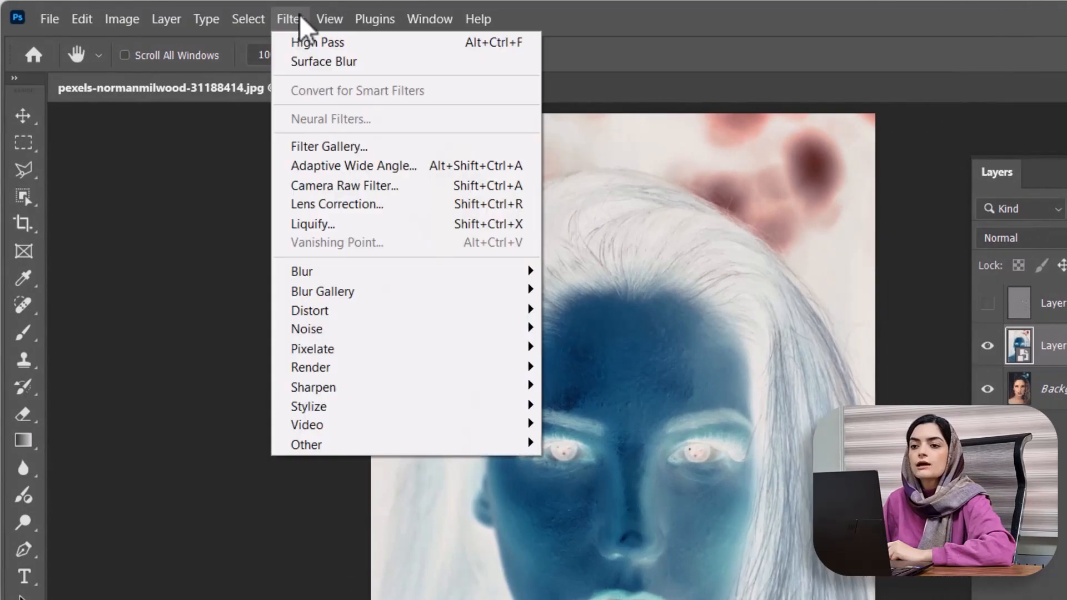
mouse_move(441, 445)
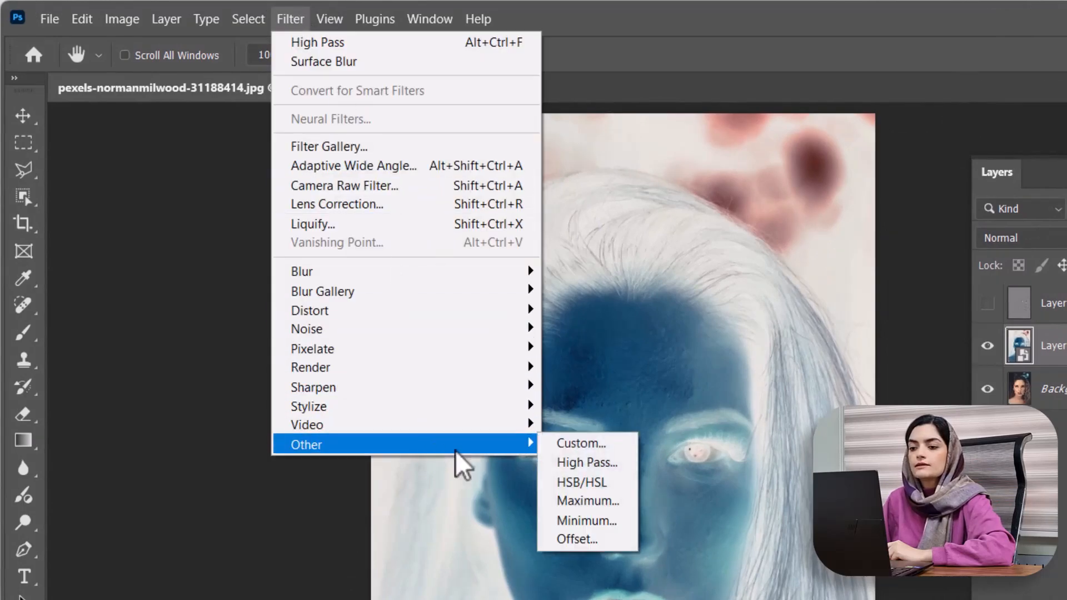
left_click(602, 466)
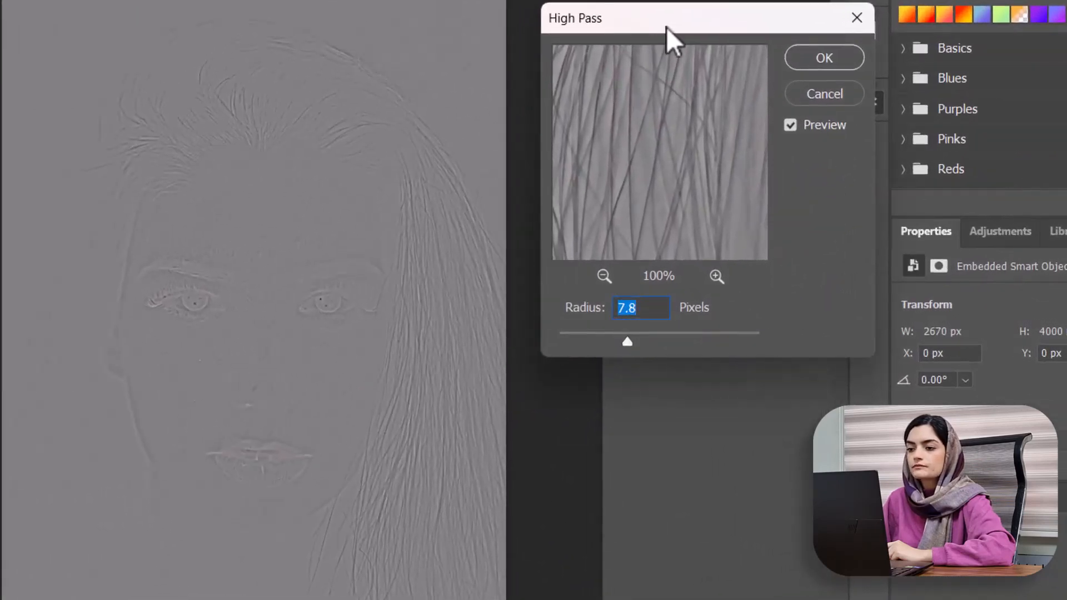
left_click_drag(683, 89, 683, 116)
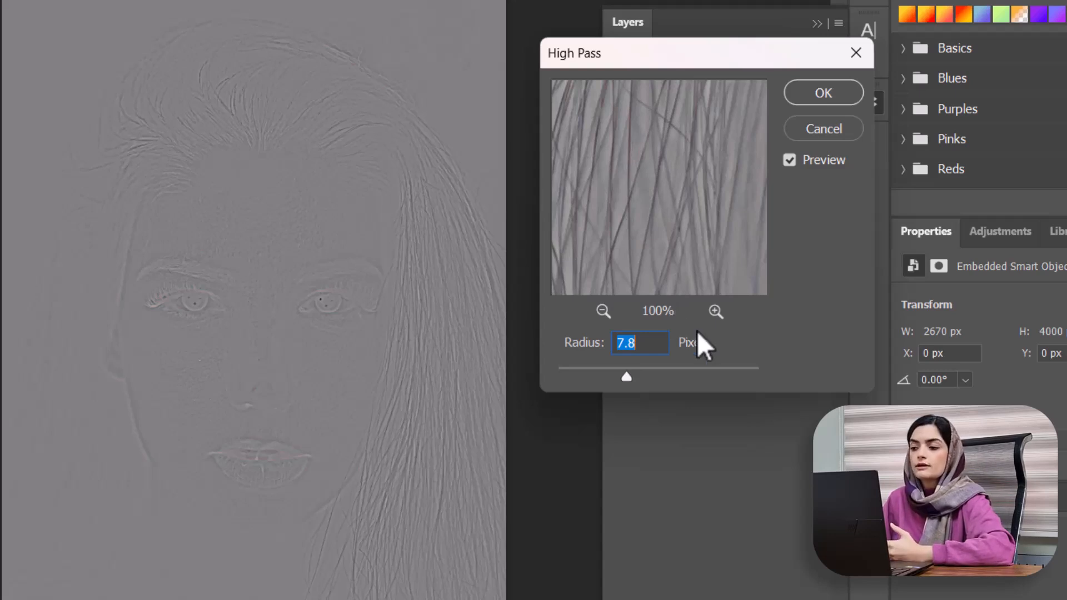
mouse_move(643, 371)
left_mouse_down()
mouse_move(657, 370)
mouse_move(645, 369)
left_mouse_up()
left_click(817, 94)
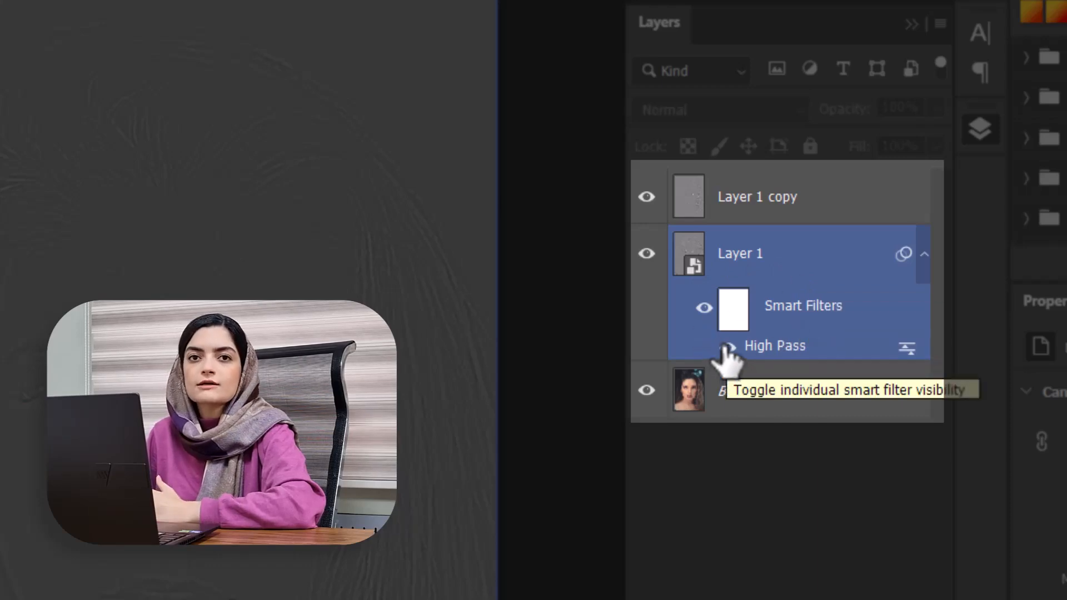
- Hide Layer 1 and set the blend mode of Layer 1 copy to Vivid Light
left_click(758, 188)
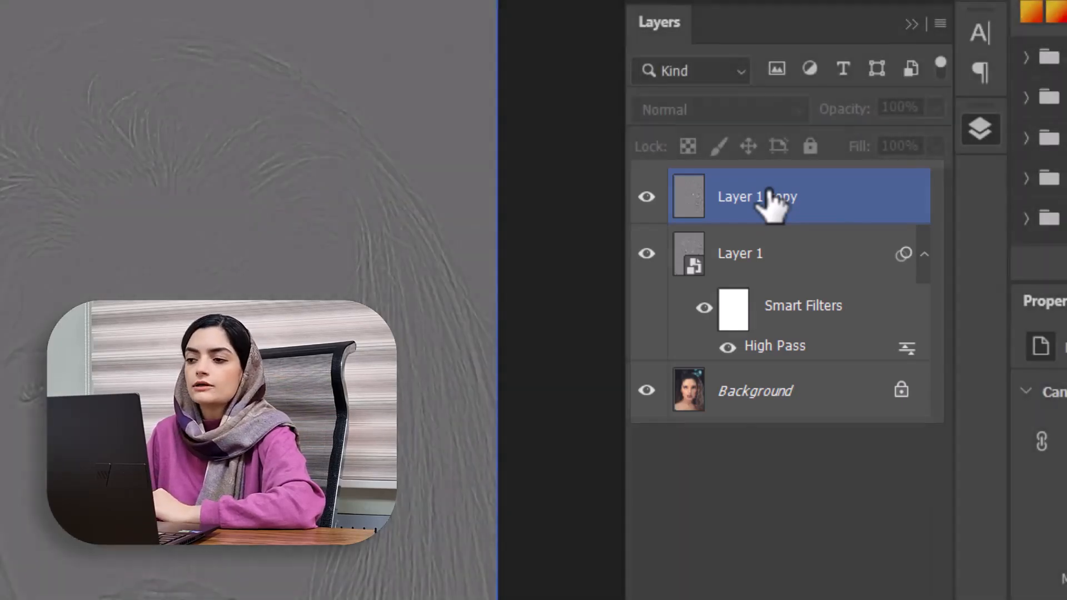
left_click(742, 256)
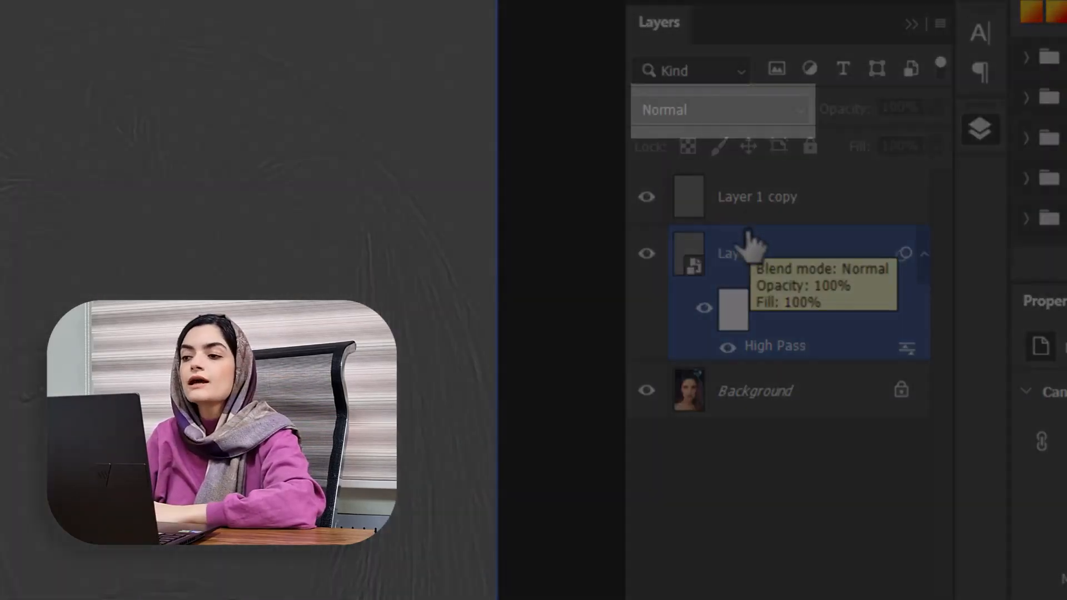
left_click(709, 218)
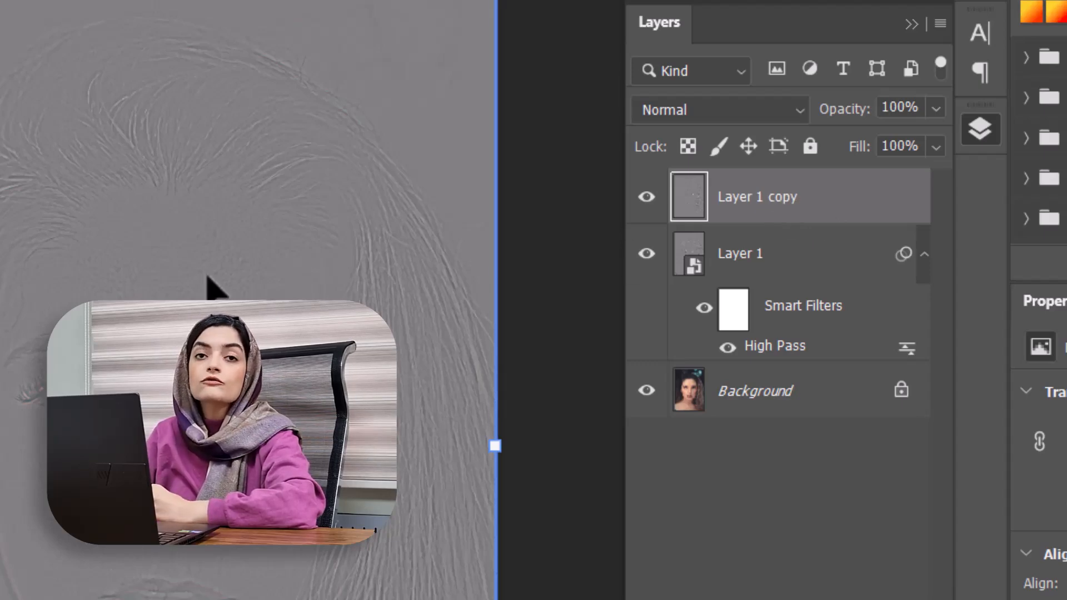
left_click(659, 267)
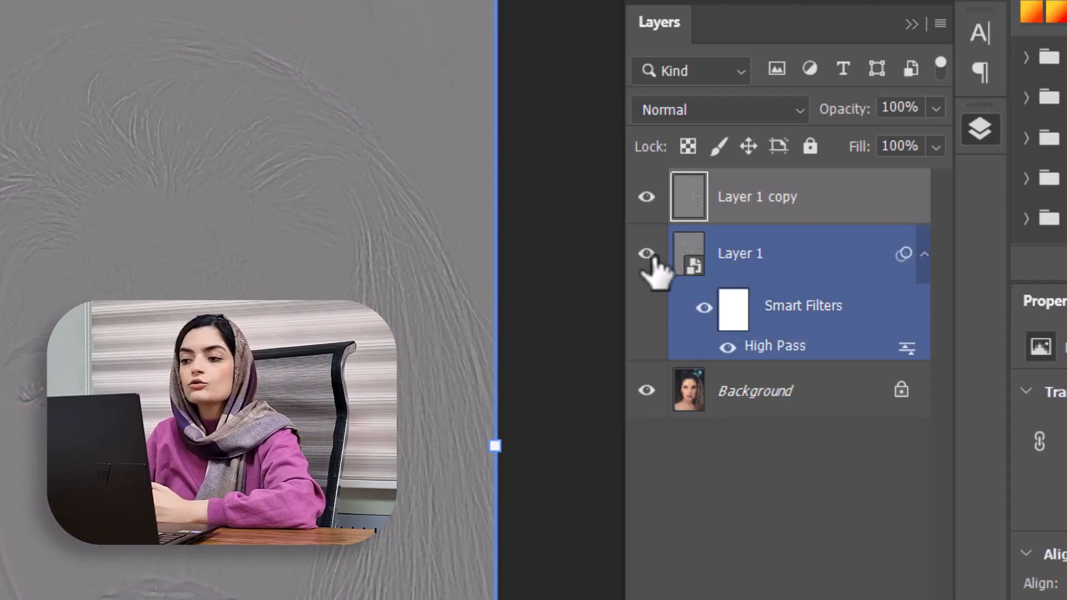
left_click(648, 254)
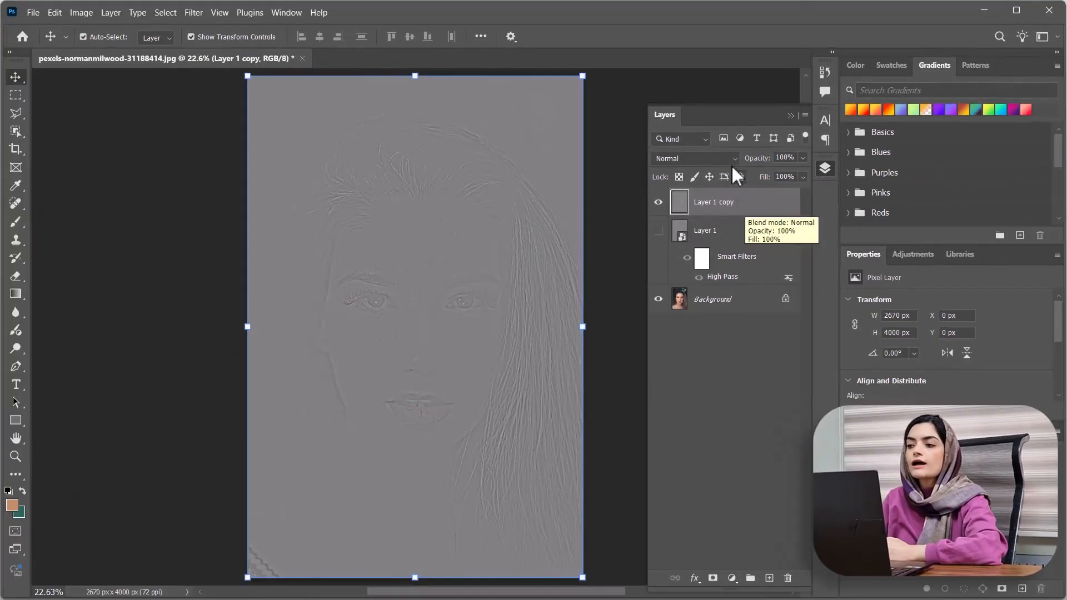
left_click(719, 158)
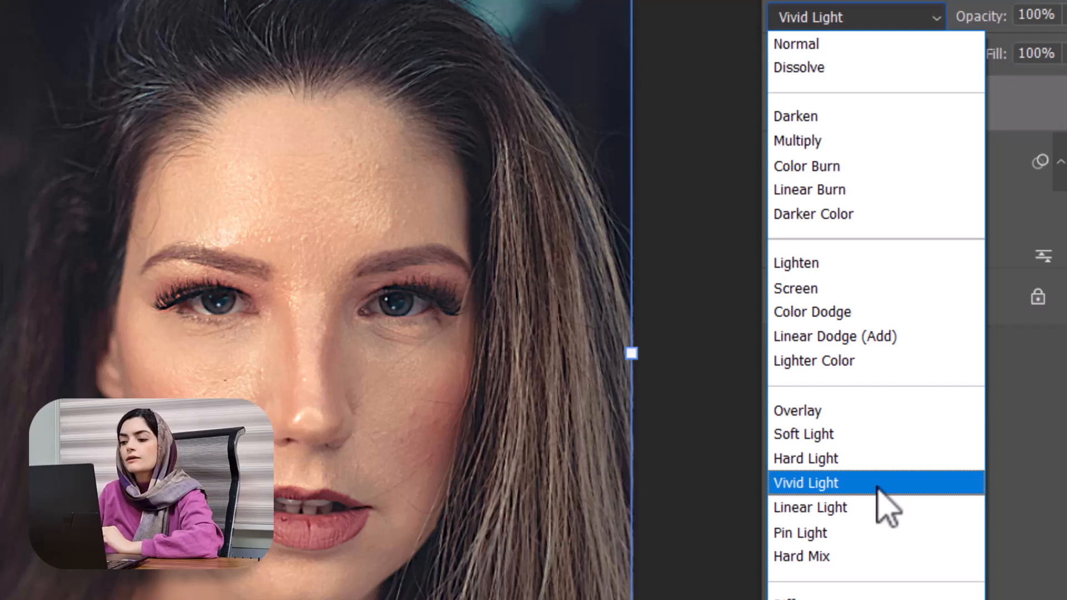
left_click(878, 487)
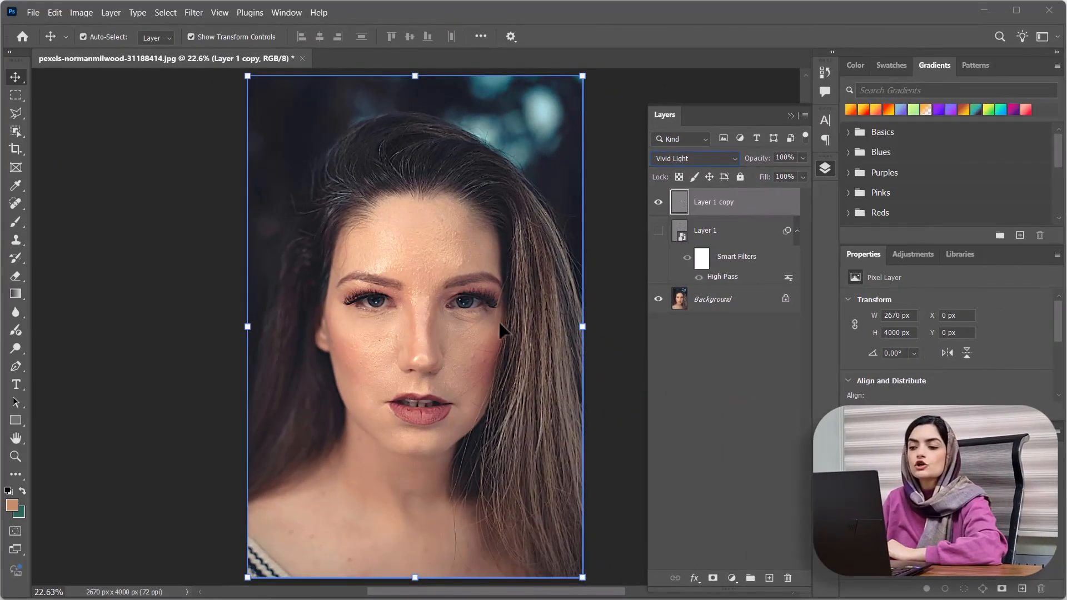
- Examine the sharpening effect on the skin, eyes and lips up close
left_click(205, 301)
scroll(420, 313, "up", 5)
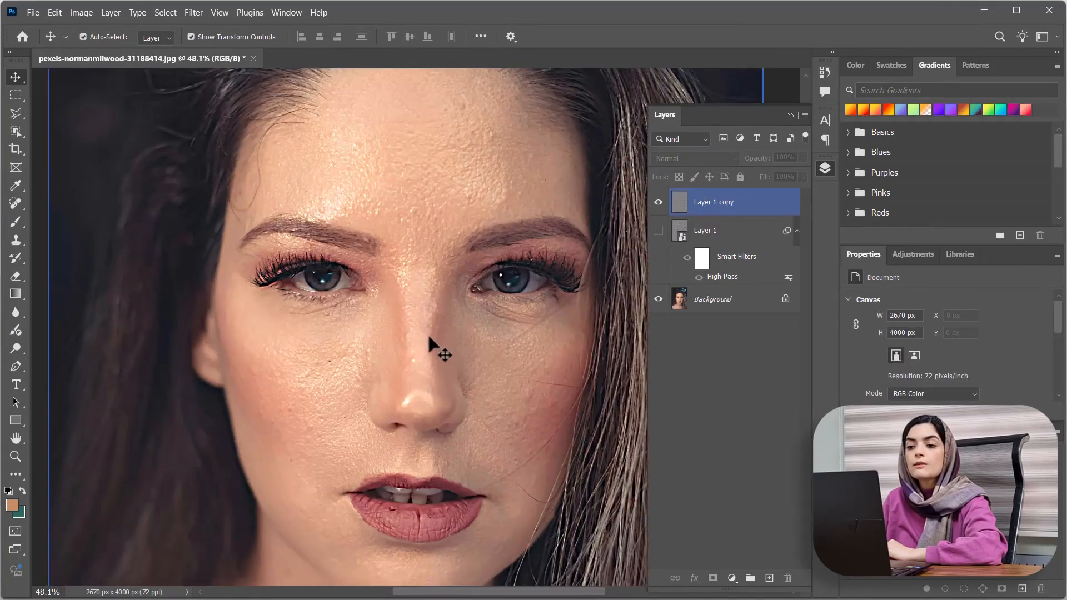
scroll(367, 361, "up", 1)
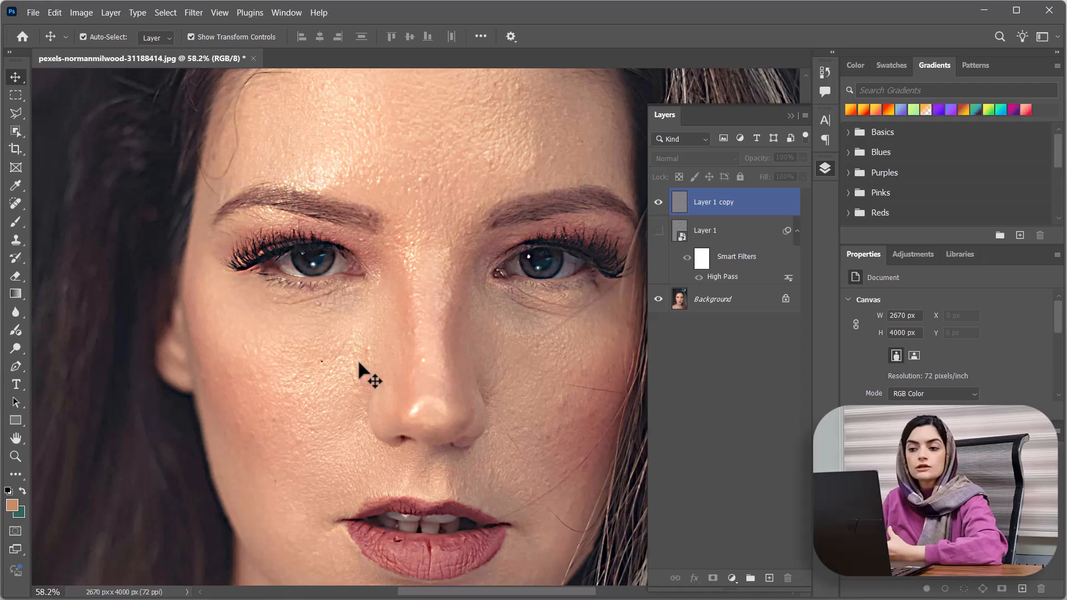
scroll(355, 383, "up", 2)
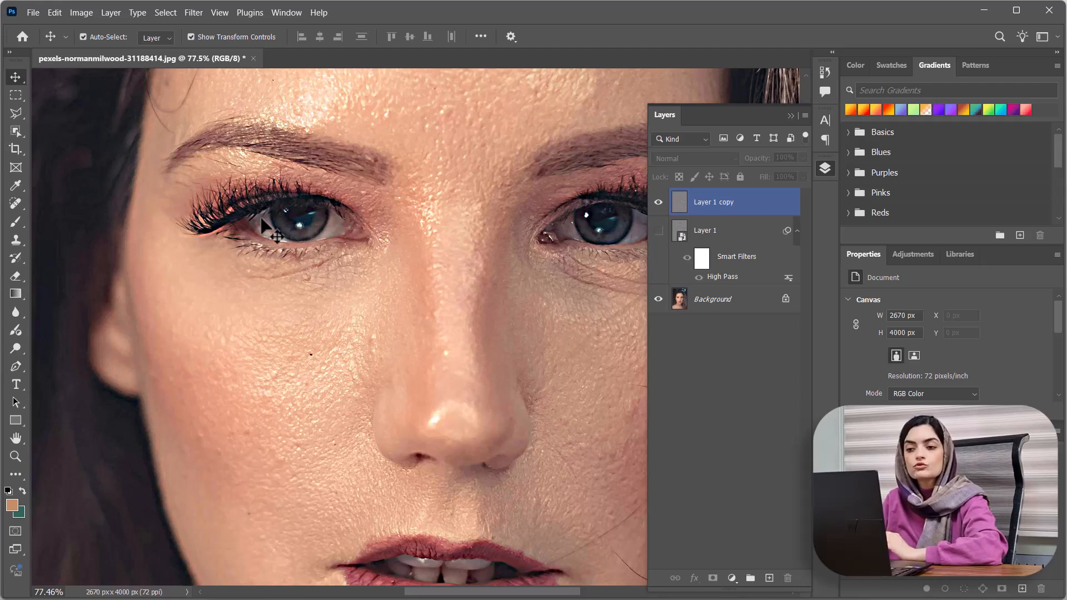
scroll(262, 218, "down", 5)
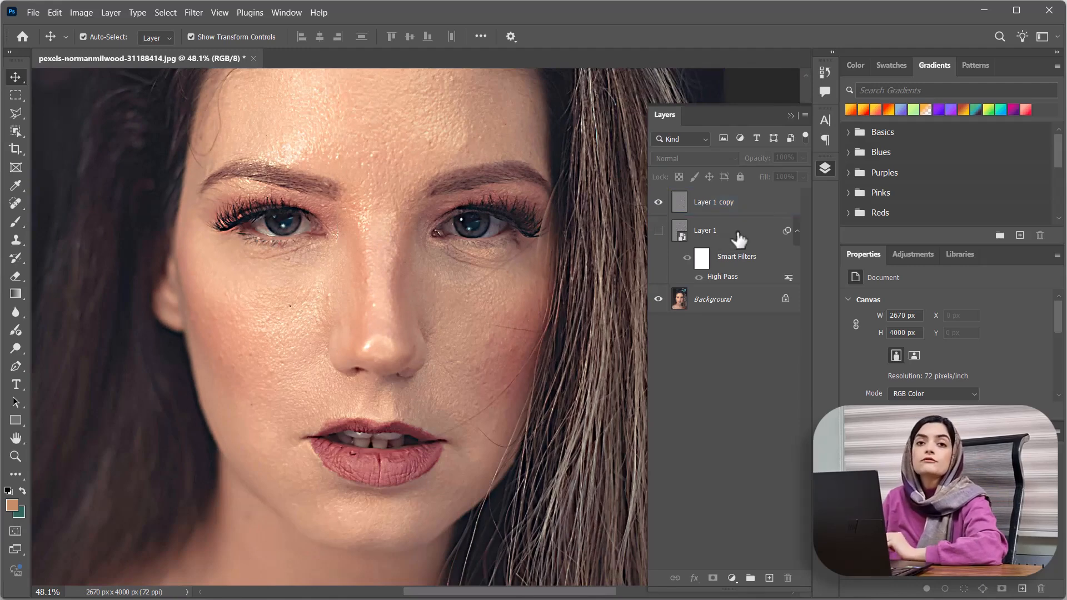
- Hide Layer 1 copy, show the Layer 1 smart object and set its blend mode to Vivid Light
left_click(680, 206)
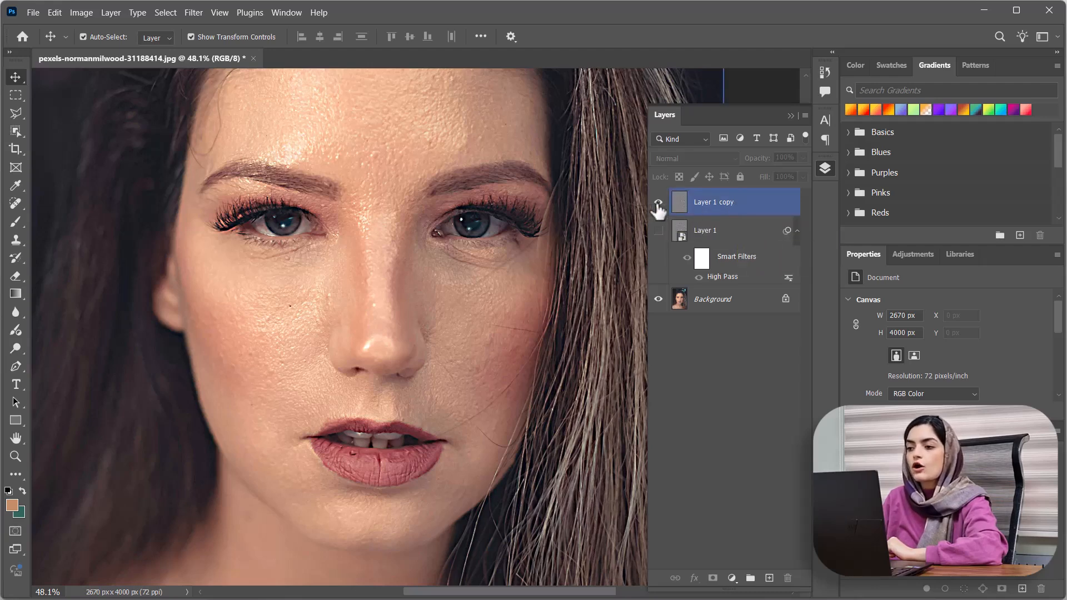
left_click(659, 202)
left_click(659, 230)
left_click(679, 234)
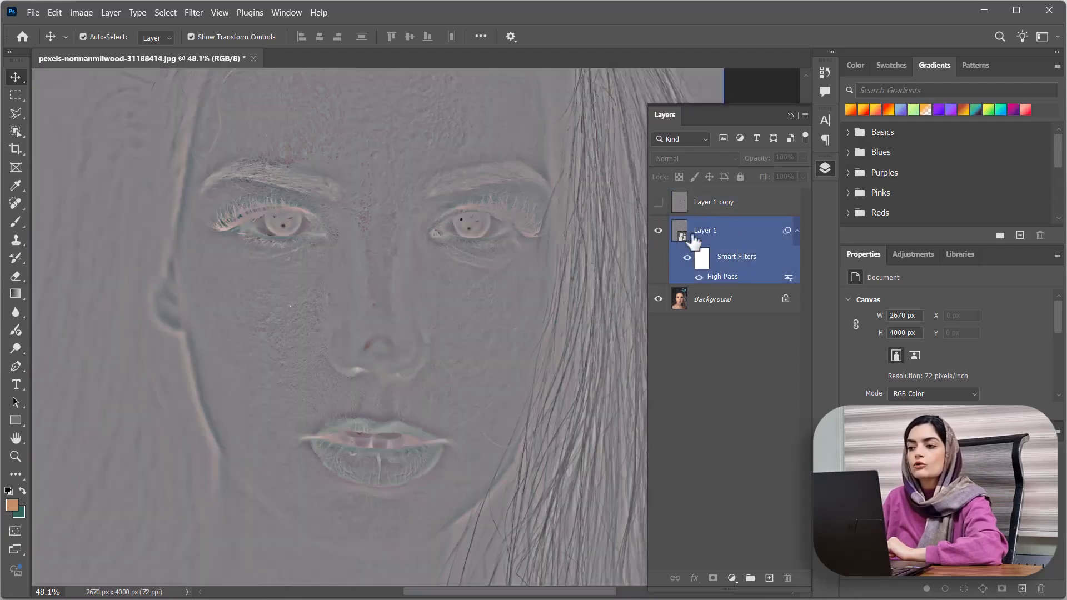
left_click(739, 233)
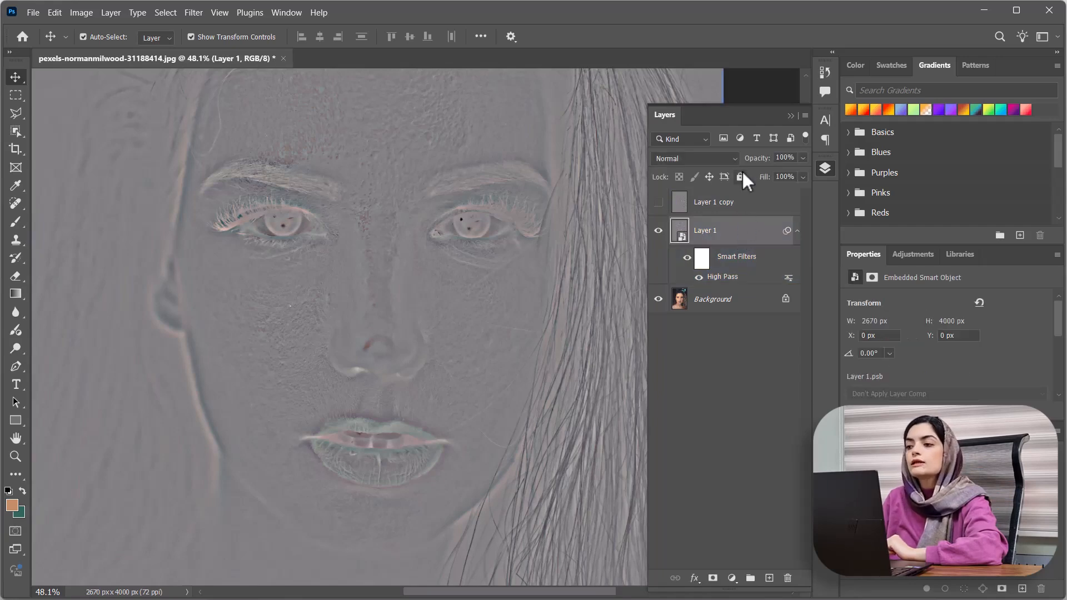
left_click(730, 160)
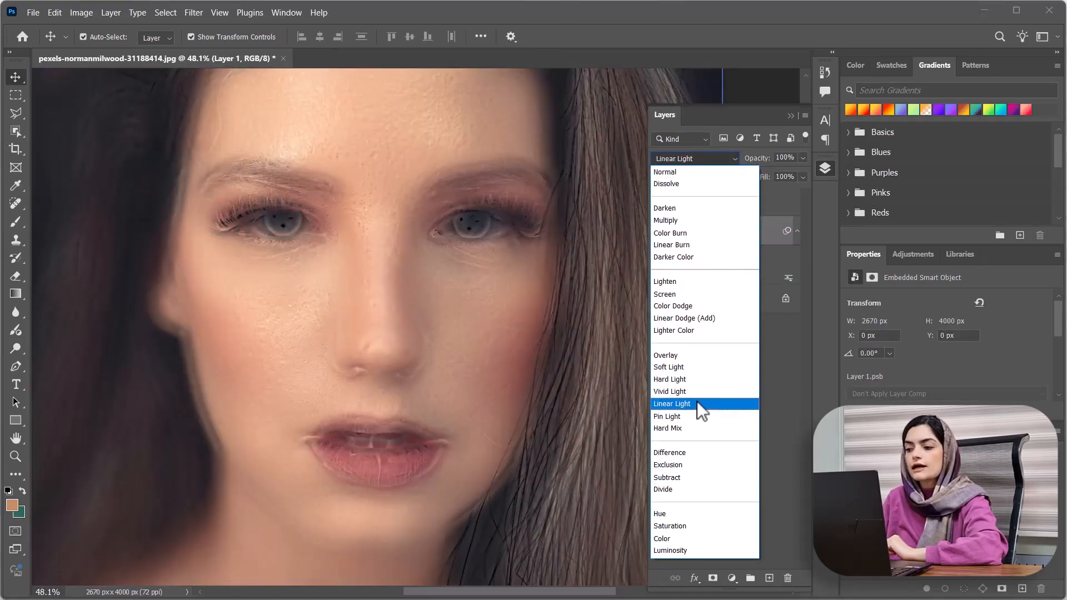
left_click(696, 392)
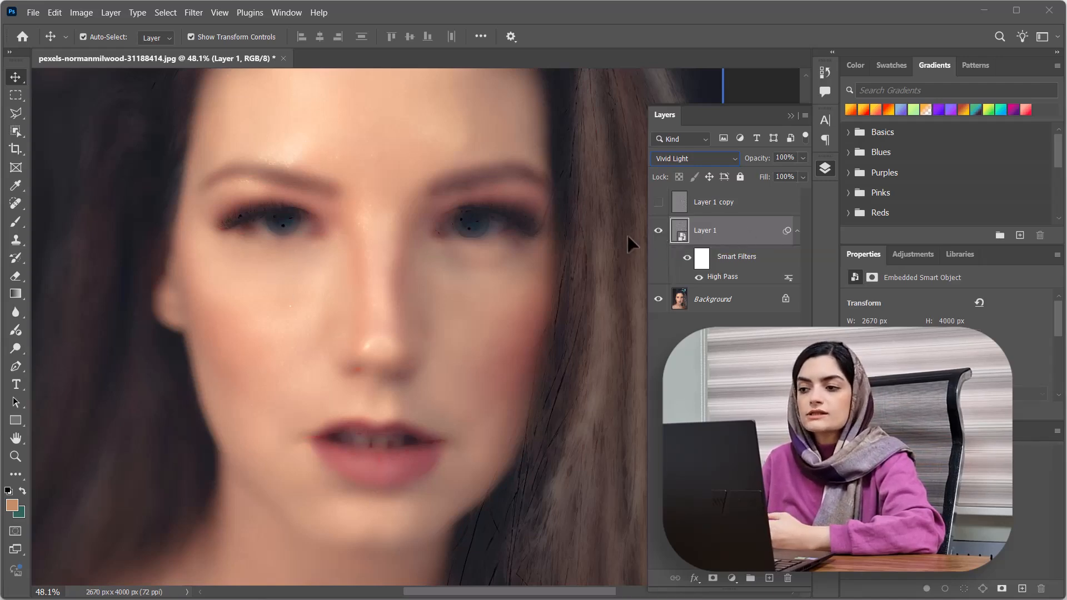
- Compare the effects of Layer 1 copy and Layer 1 on the portrait by switching their visibility
left_click(658, 231)
left_click(659, 203)
left_click(679, 203)
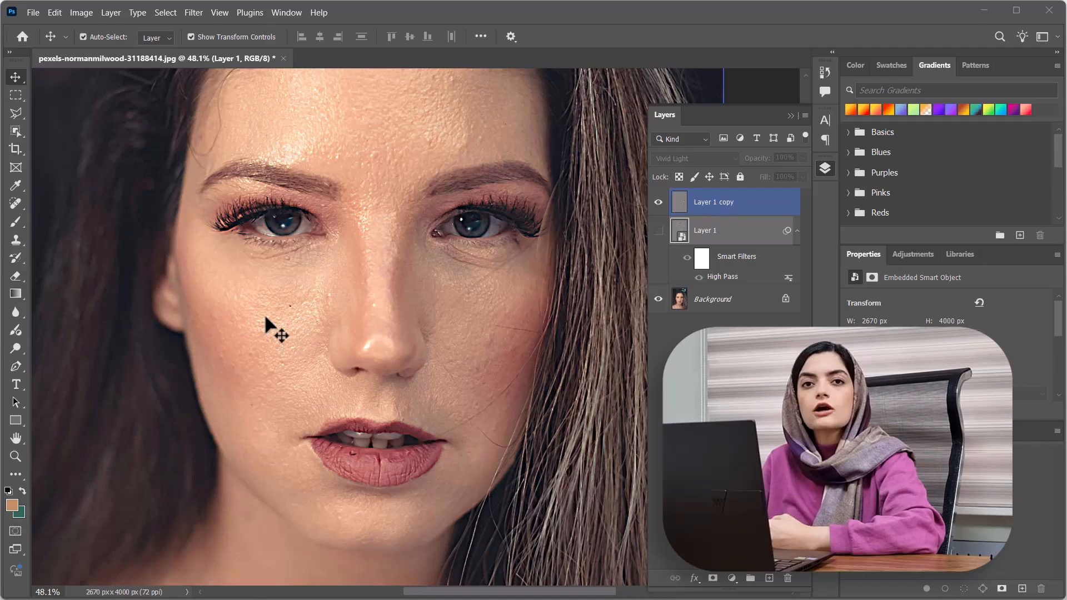
left_click(659, 203)
left_click(658, 231)
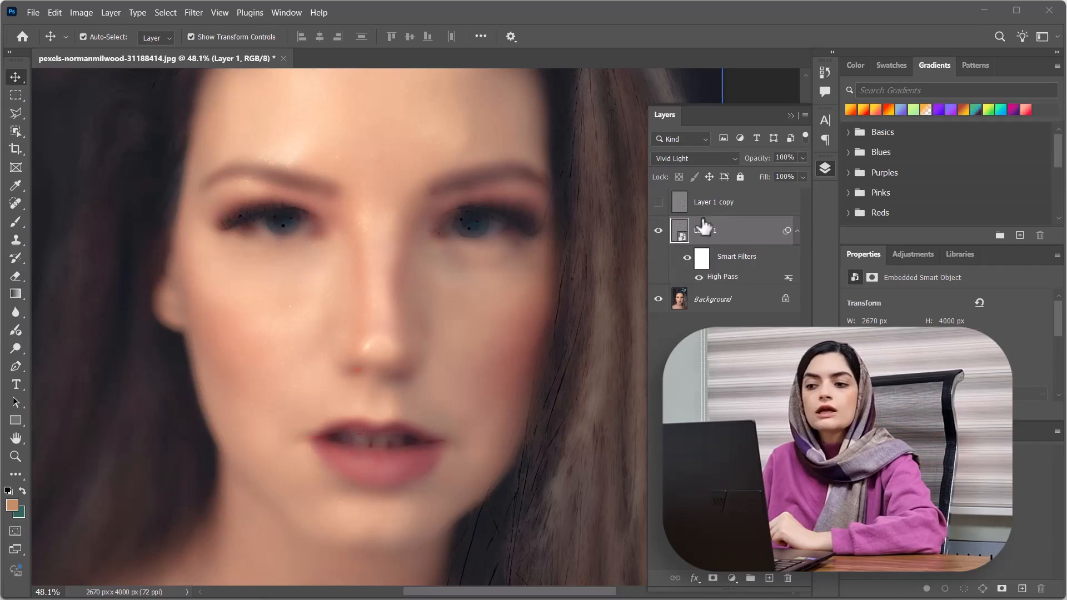
- Add a white layer mask to Layer 1 and make the mask active
scroll(379, 302, "down", 5)
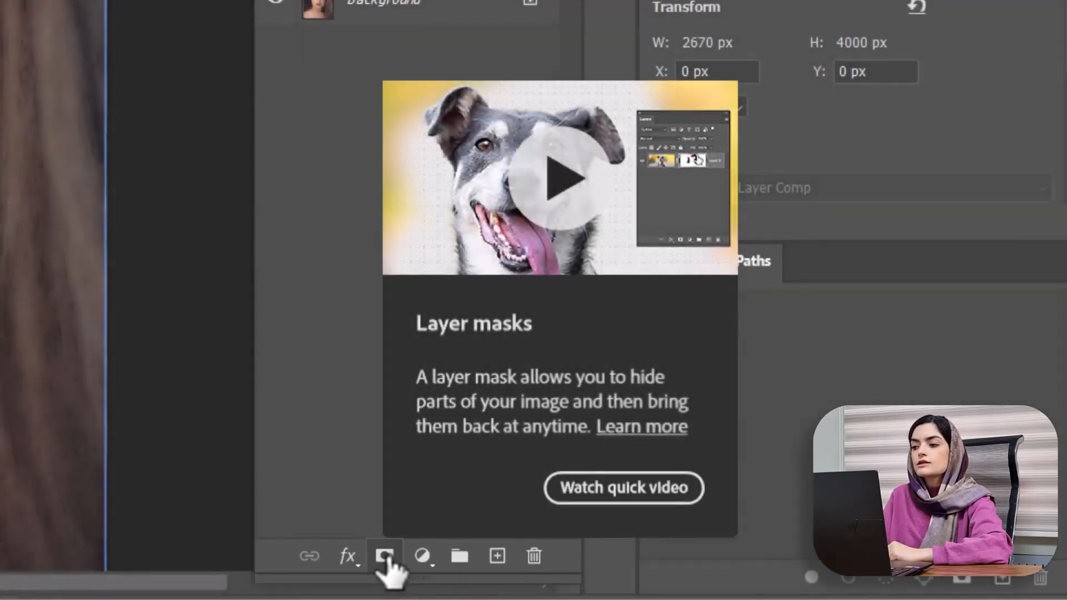
left_click(384, 559)
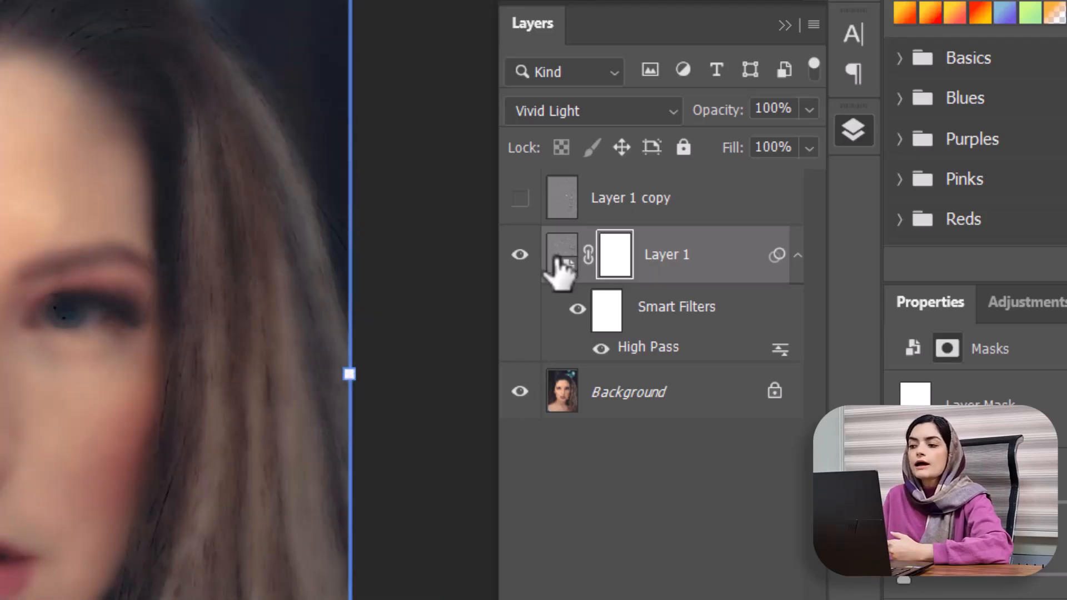
left_click(566, 268)
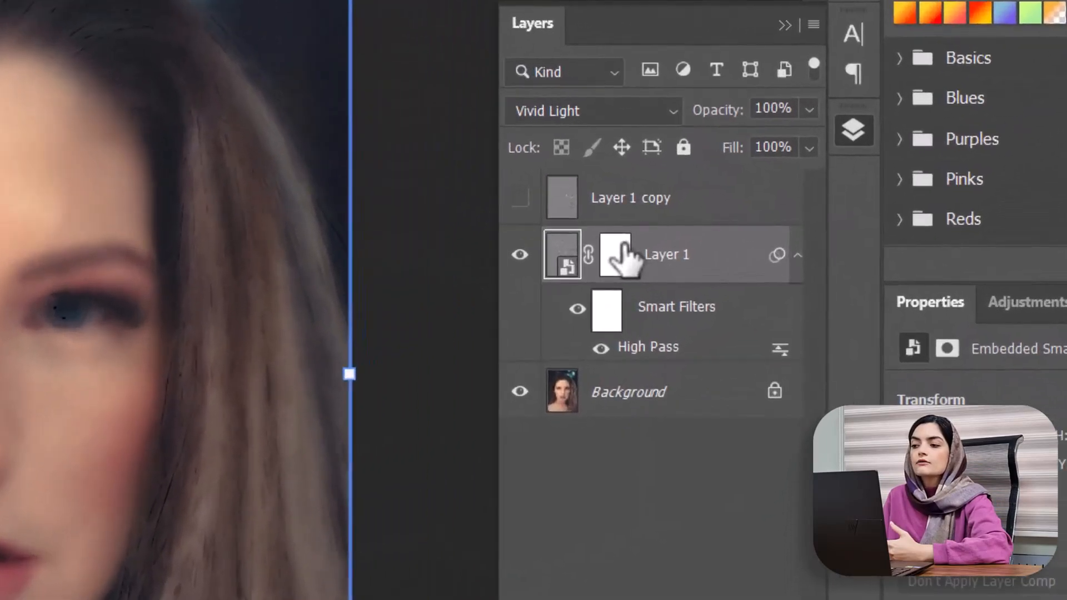
left_click(697, 235)
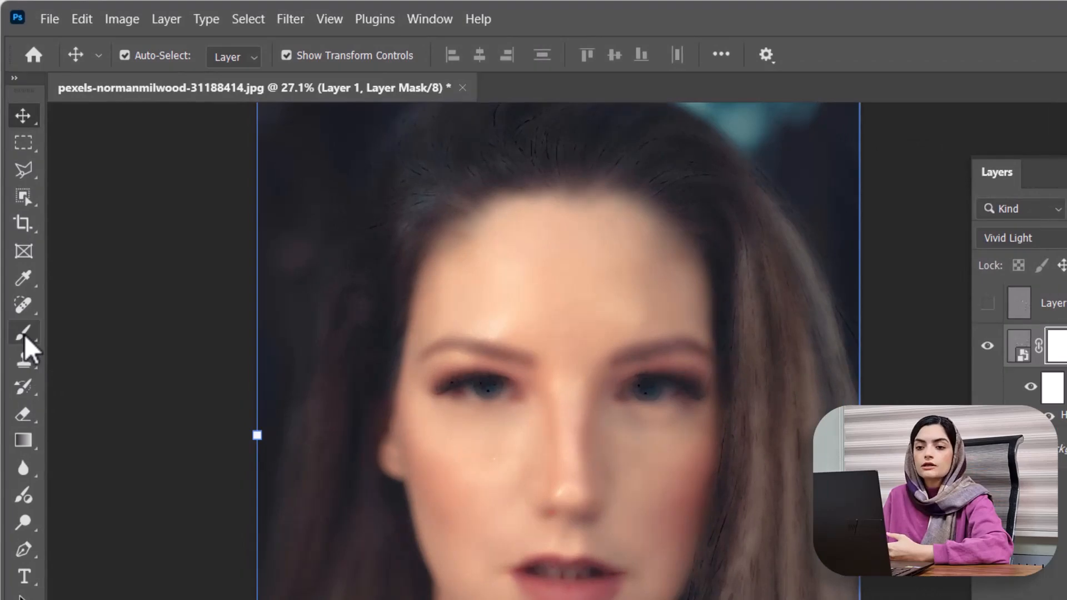
- Set up the Brush tool with the Soft Round brush at a size of 400
left_click(24, 335)
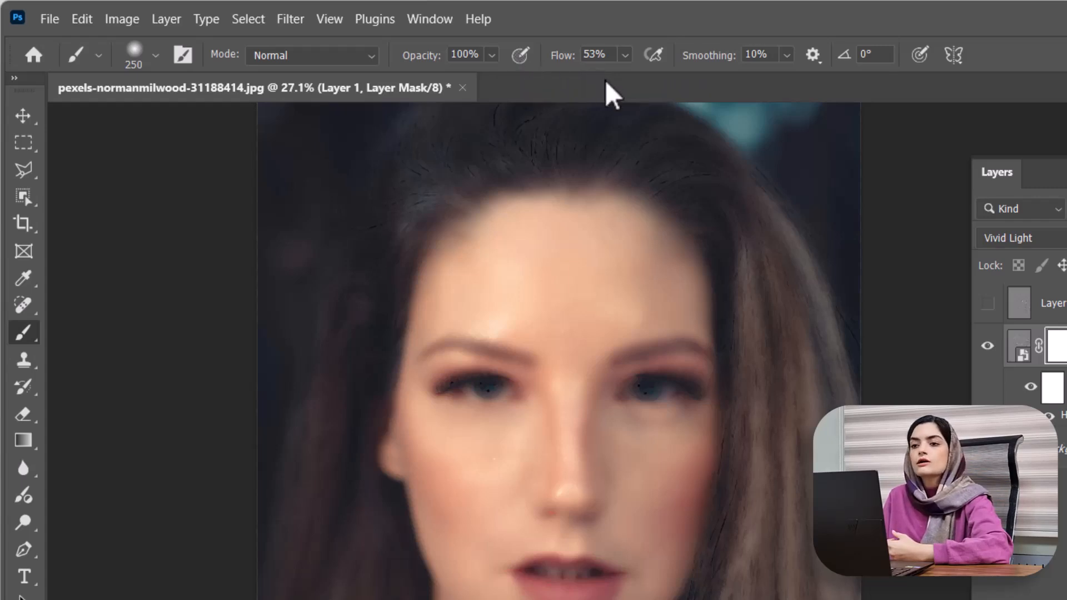
left_click(156, 58)
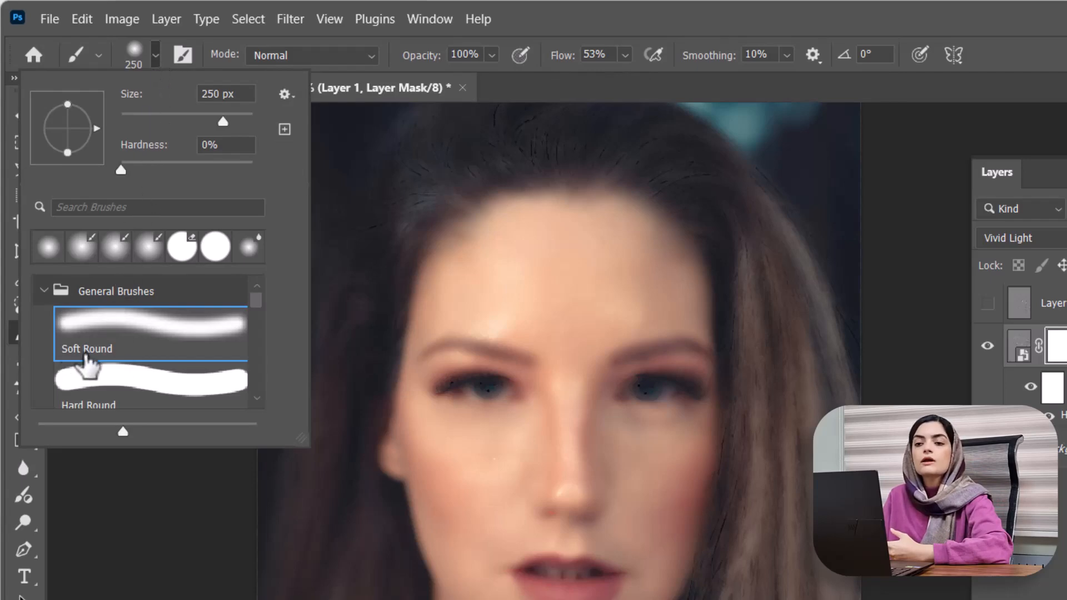
left_click(117, 344)
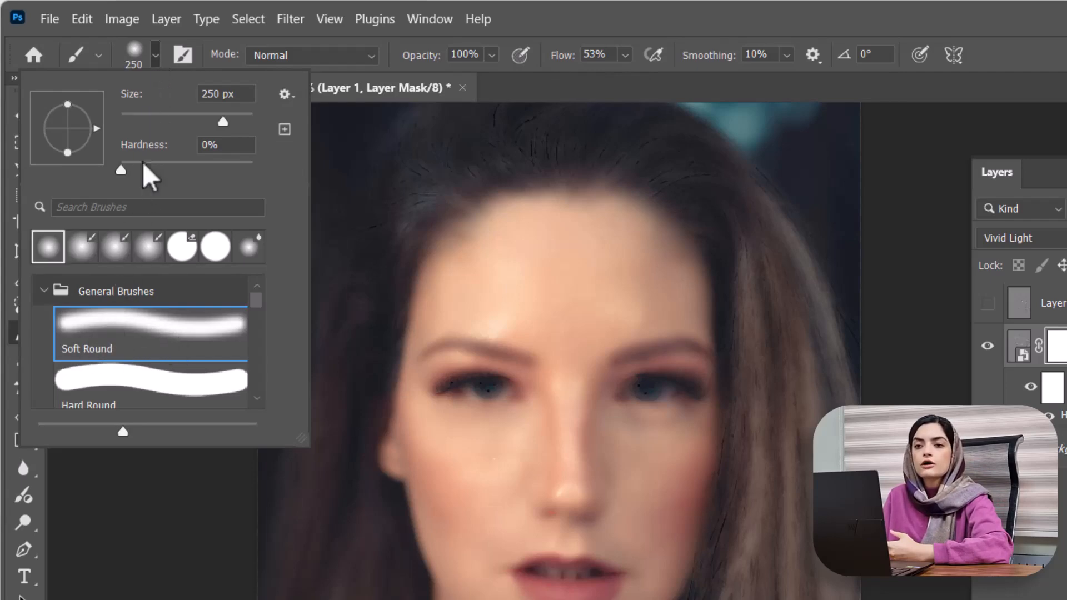
left_click(156, 58)
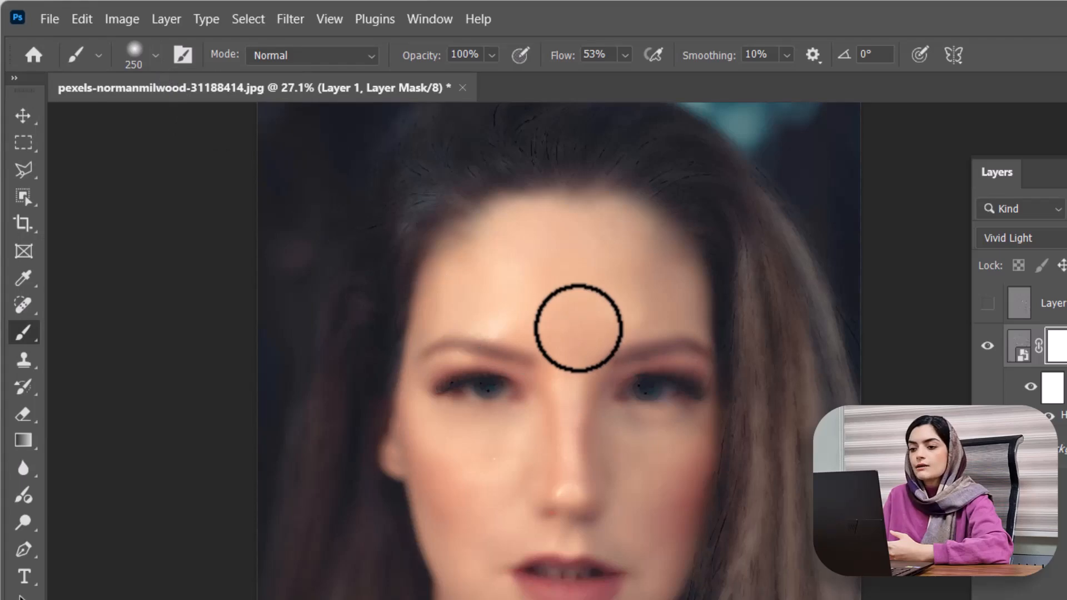
key("bracketright")
key("bracketright")
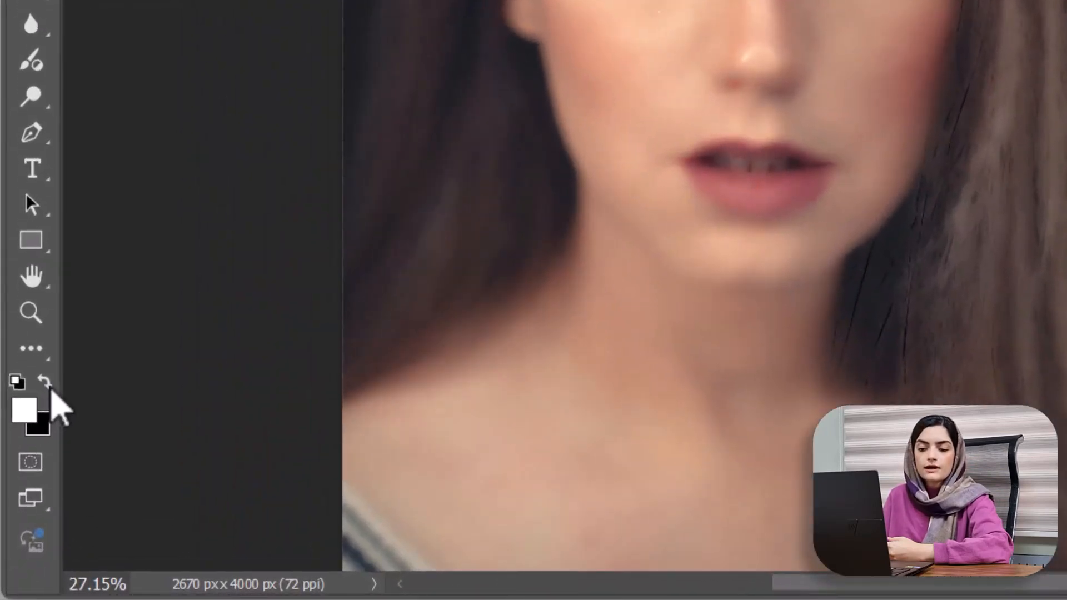
- Paint black on Layer 1's mask over the dark hair and both eyes, and paint white back over the left-hand eye
left_click(48, 385)
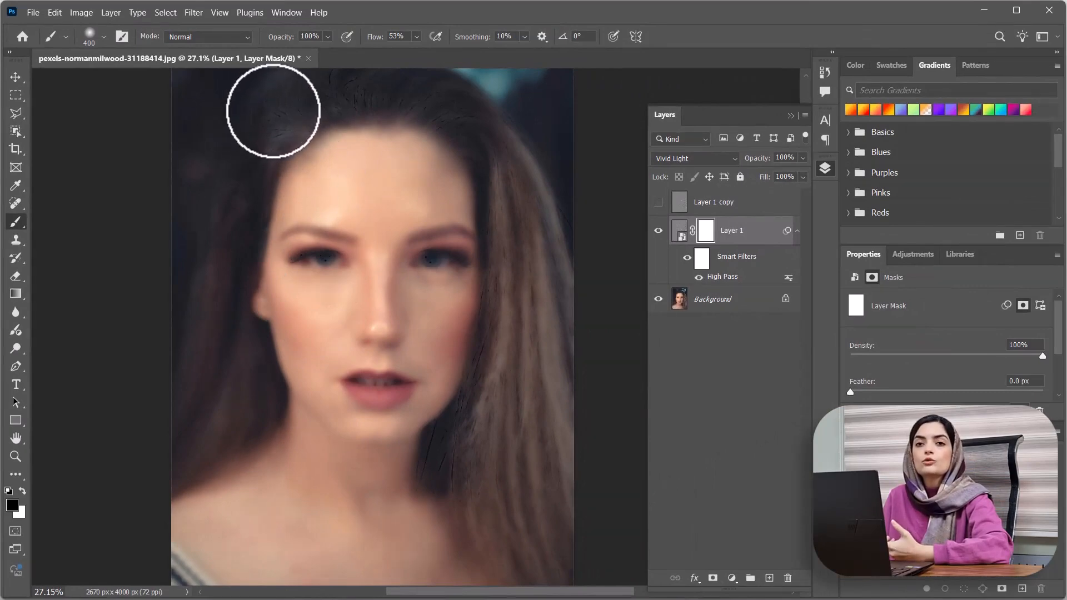
mouse_move(273, 111)
left_mouse_down()
mouse_move(301, 98)
mouse_move(270, 117)
mouse_move(241, 160)
mouse_move(213, 334)
mouse_move(257, 263)
mouse_move(282, 247)
mouse_move(342, 253)
mouse_move(270, 258)
mouse_move(334, 256)
left_mouse_up()
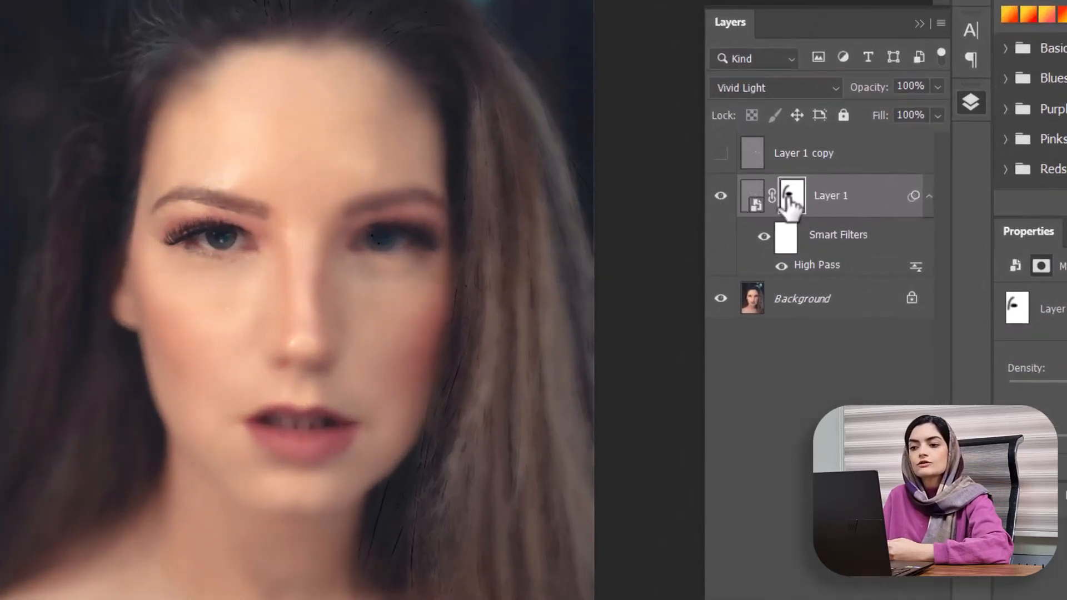
scroll(184, 250, "up", 4)
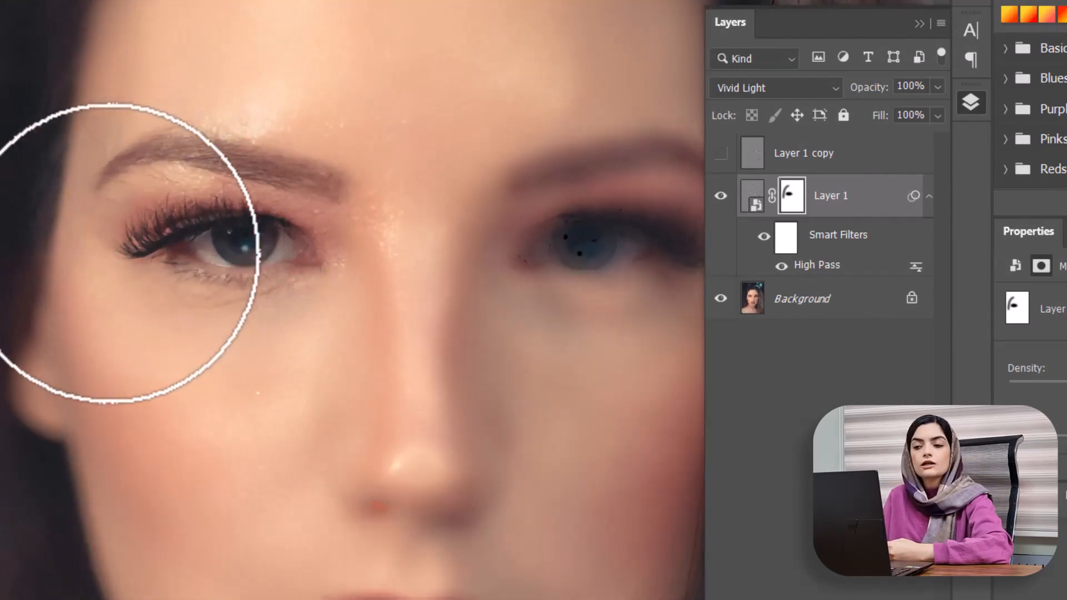
scroll(34, 250, "down", 3)
scroll(424, 245, "up", 4)
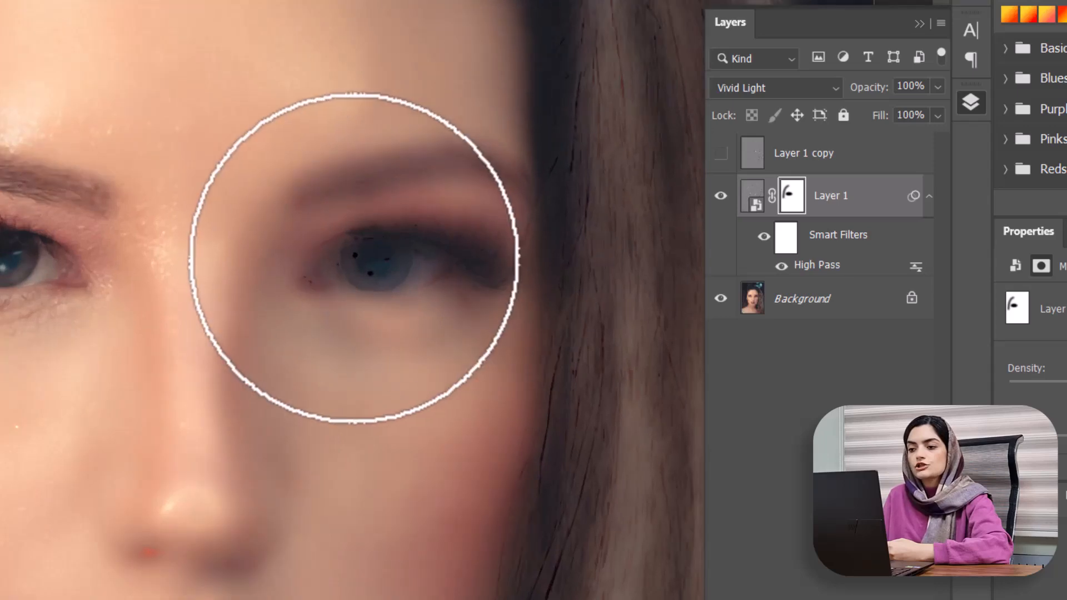
mouse_move(522, 216)
left_mouse_down()
mouse_move(256, 222)
mouse_move(519, 257)
mouse_move(452, 262)
mouse_move(437, 248)
left_mouse_up()
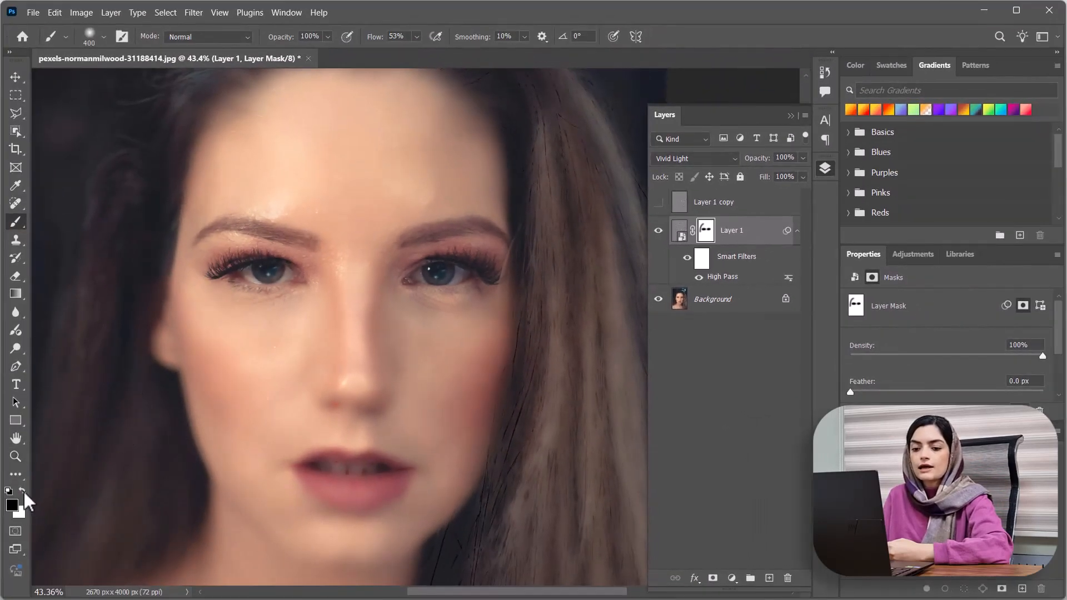
left_click(24, 493)
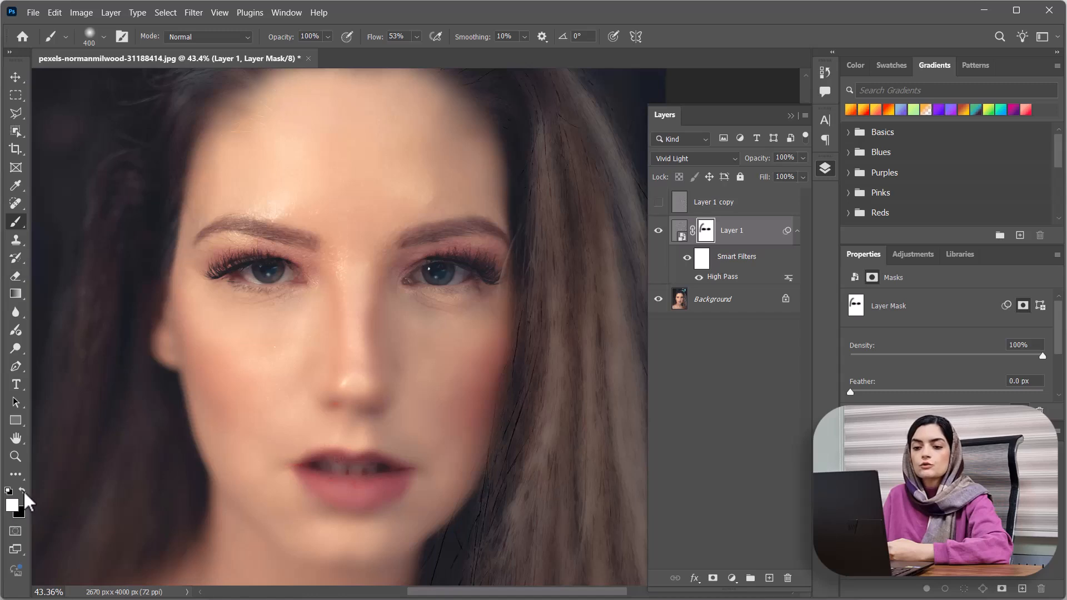
left_click_drag(287, 260, 191, 281)
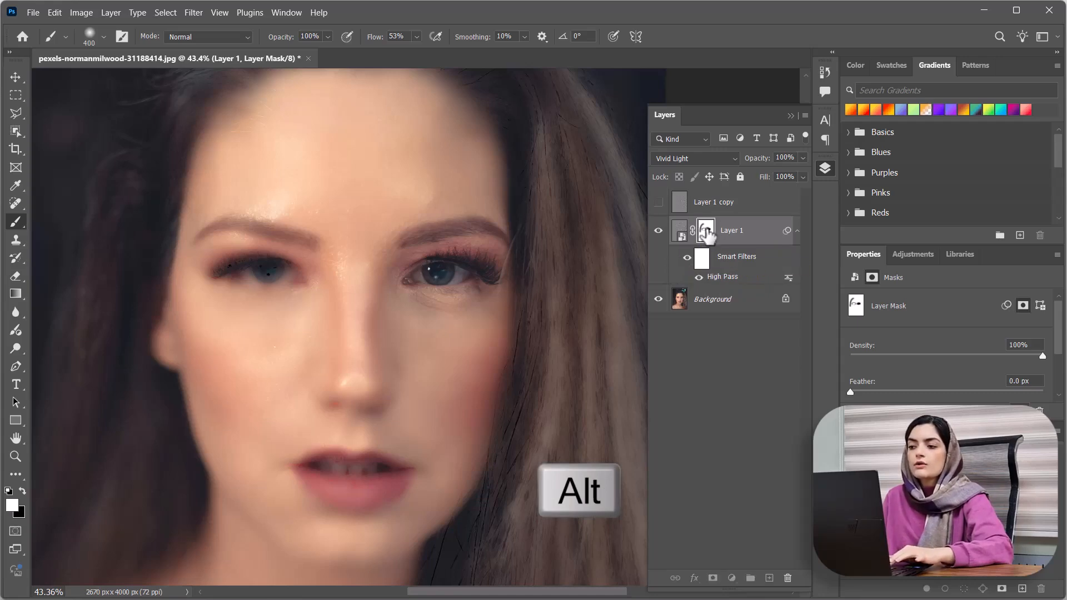
- Display Layer 1's mask on its own and paint overlapping black strokes in its lower-right area at 53% flow
left_click(706, 233, "alt")
scroll(383, 334, "down", 1)
scroll(384, 335, "down", 4)
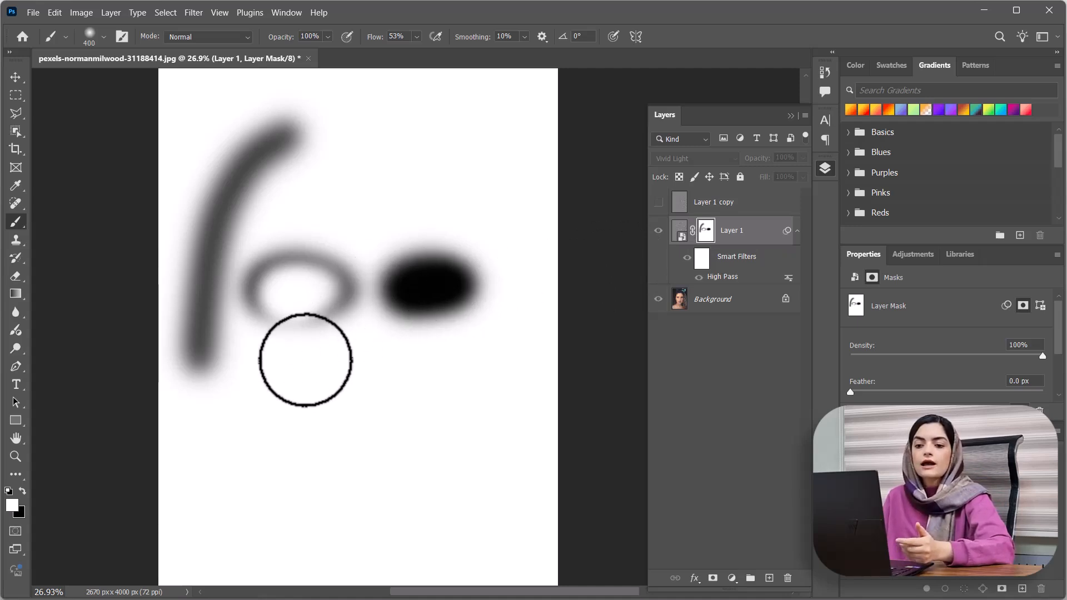
left_click(23, 491)
mouse_move(462, 367)
left_mouse_down()
mouse_move(483, 522)
mouse_move(512, 512)
mouse_move(520, 405)
left_mouse_up()
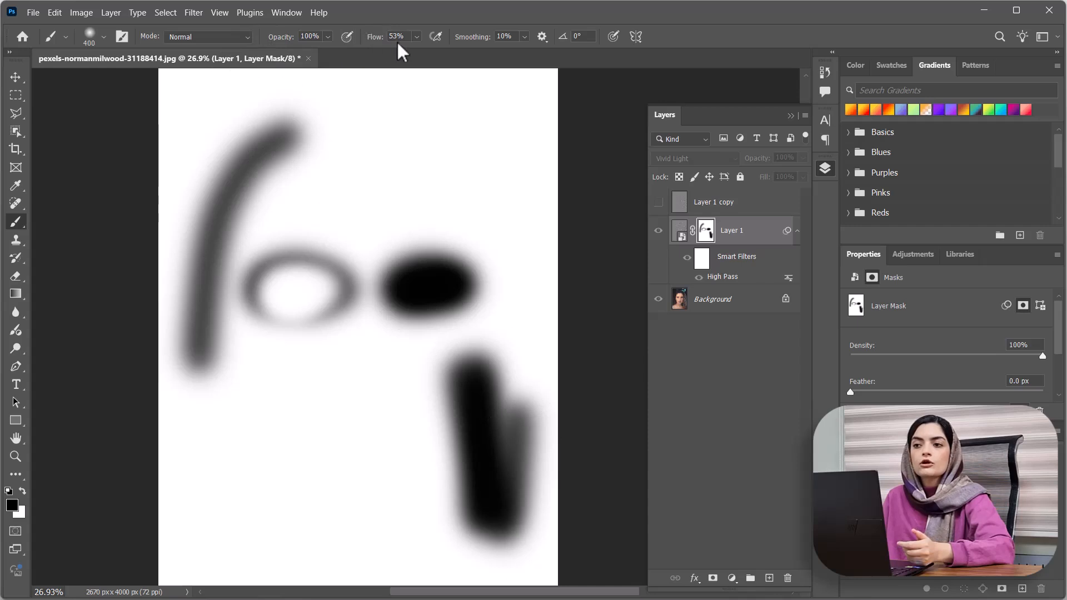
- Set the brush flow to 100% and paint overlapping black strokes in the upper-right area of the mask
left_click(416, 37)
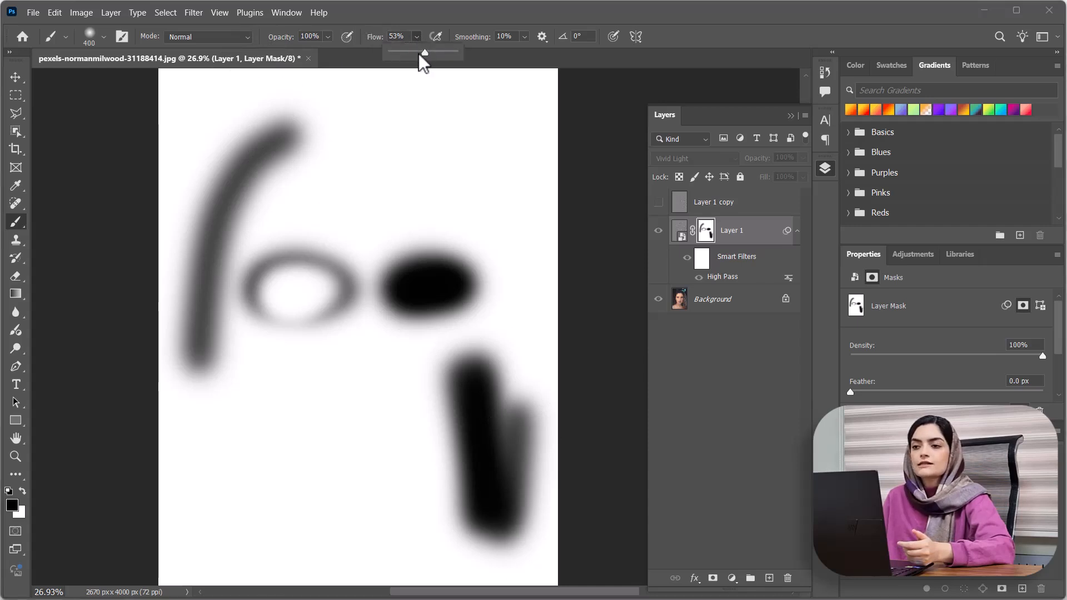
left_click_drag(426, 53, 487, 58)
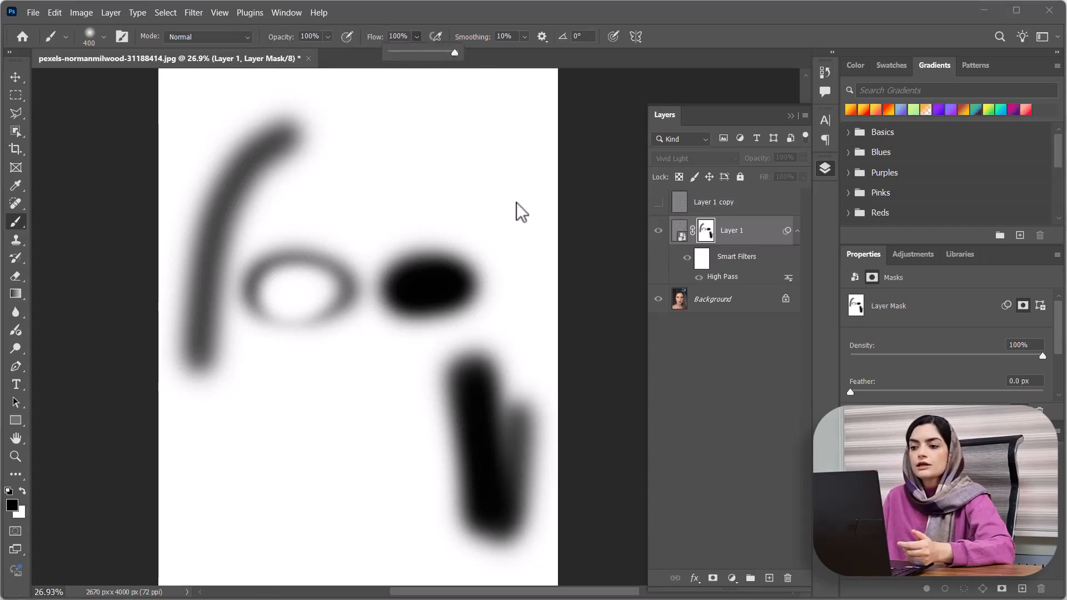
left_click_drag(513, 184, 534, 312)
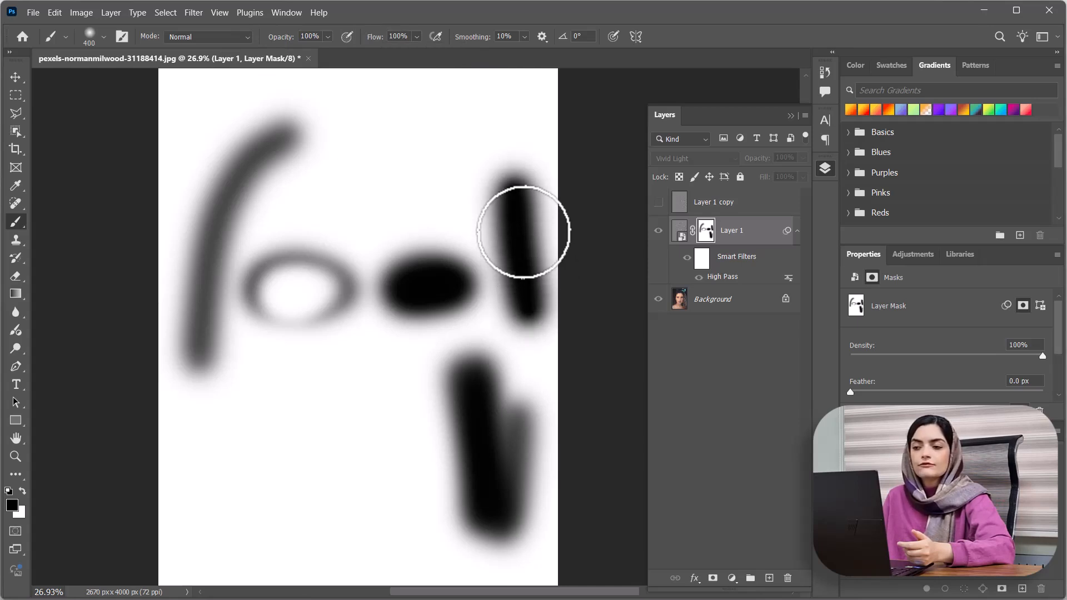
left_click(517, 129)
left_click_drag(522, 189, 514, 284)
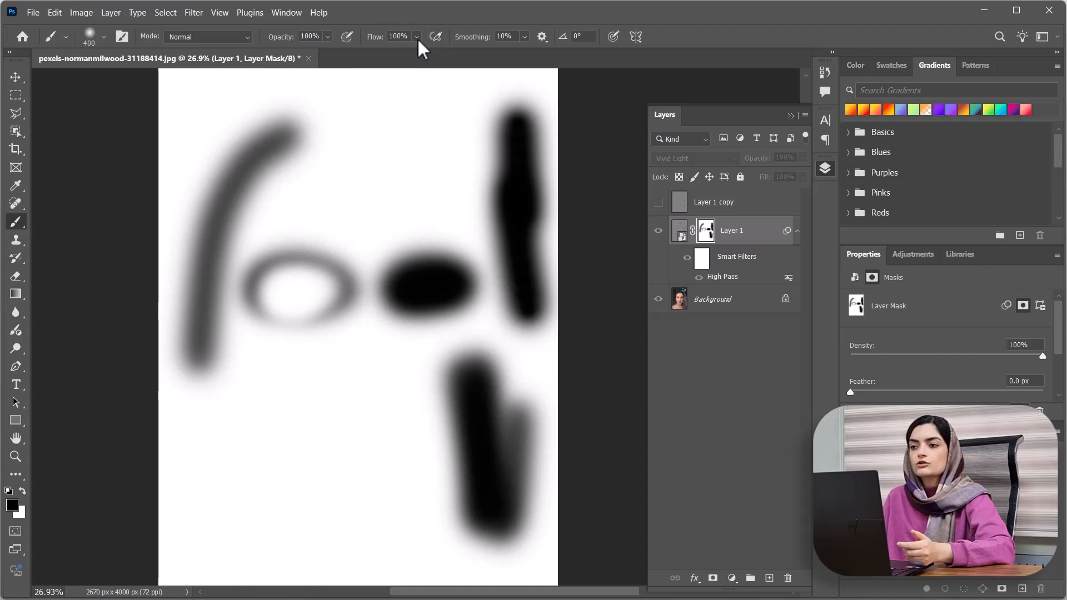
- Return from the mask view to the portrait and examine the painted hair area up close
left_click(712, 234, "alt")
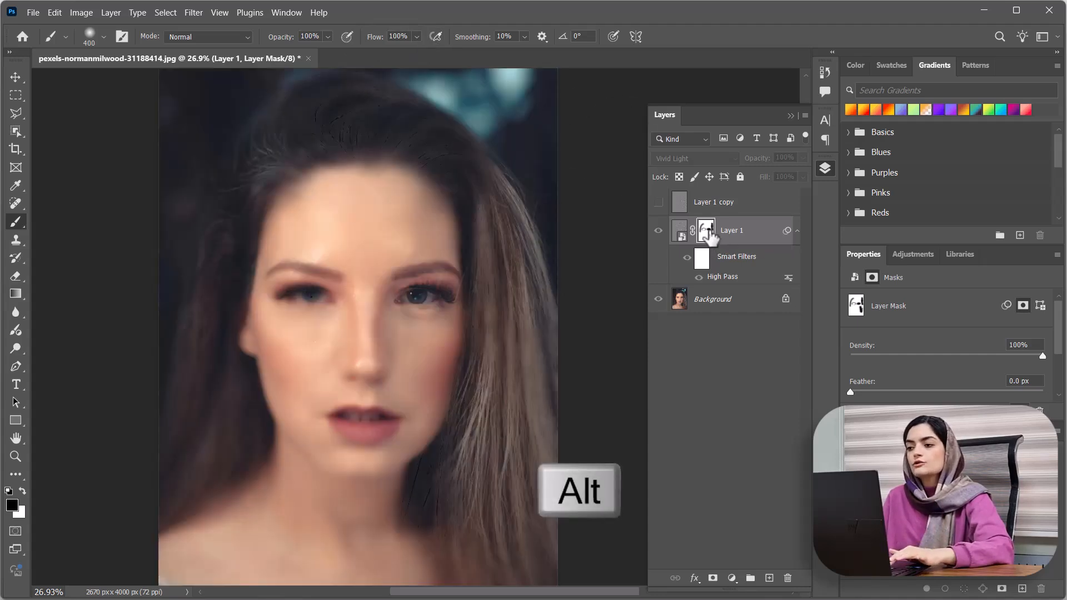
scroll(474, 490, "up", 4, "alt")
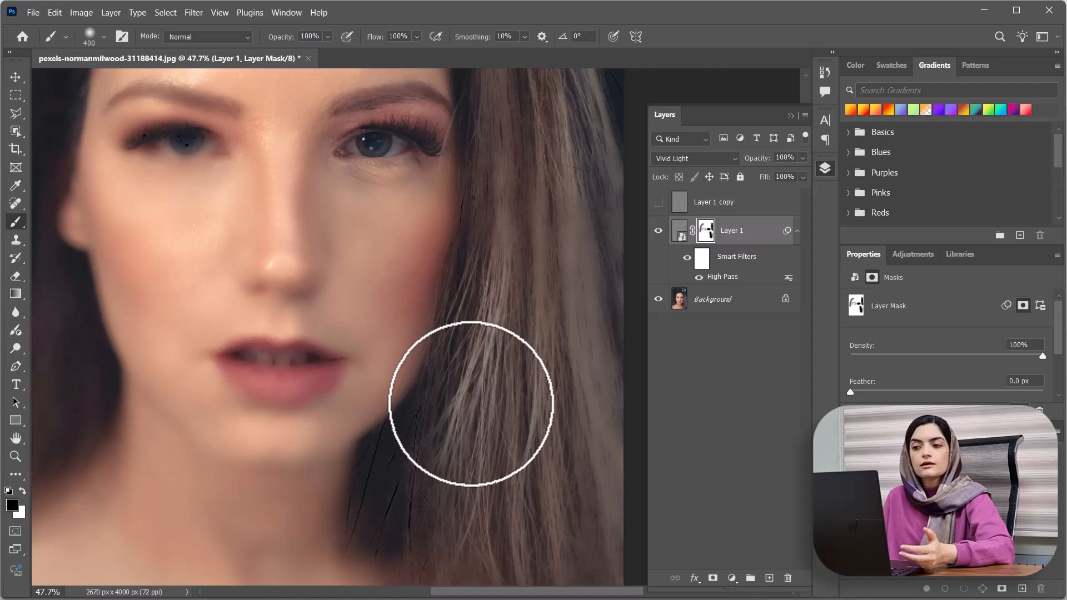
scroll(470, 404, "down", 4, "alt")
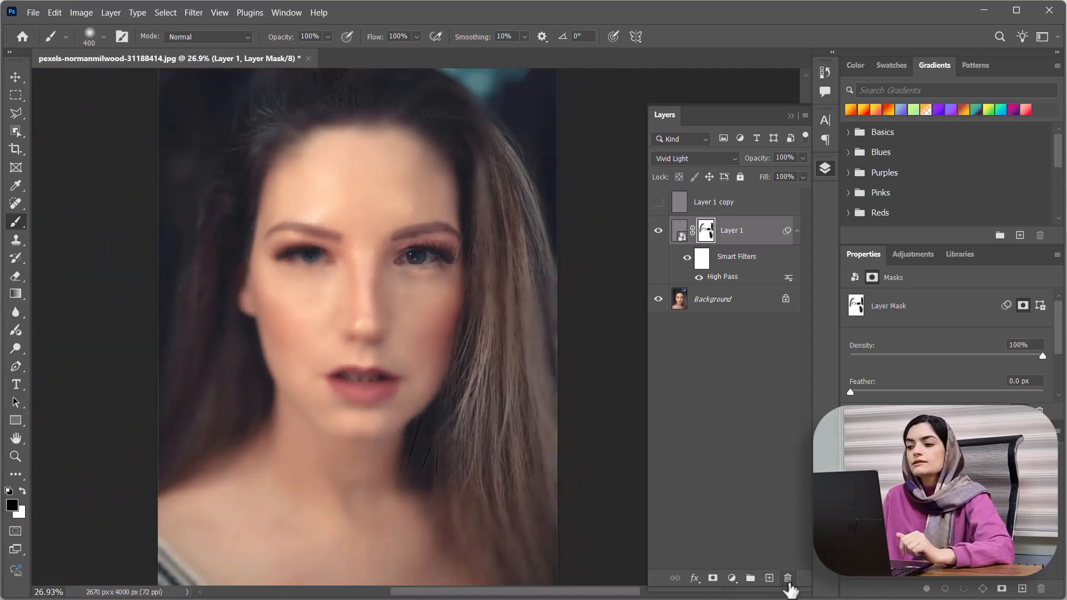
- Delete Layer 1's layer mask and add a black mask that hides the layer's entire effect
left_click_drag(790, 588, 790, 588)
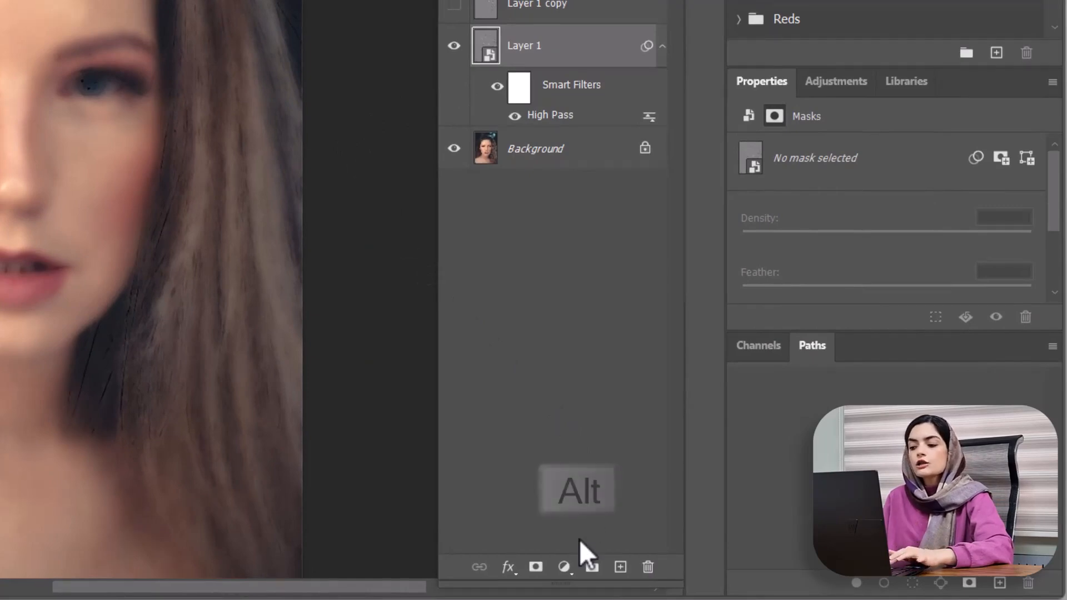
left_click(536, 568, "alt")
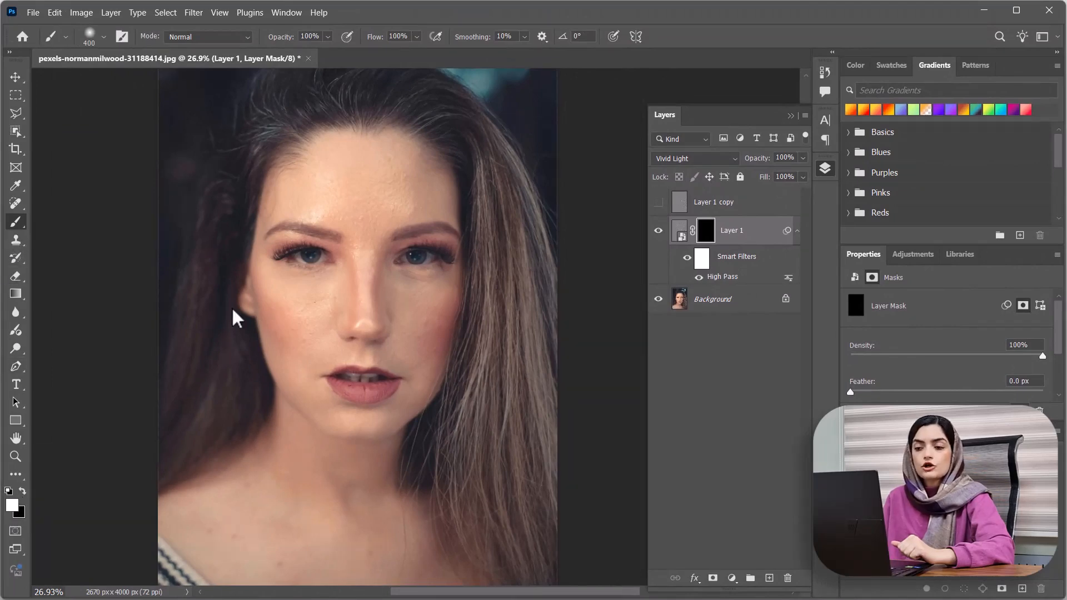
scroll(324, 305, "up", 2)
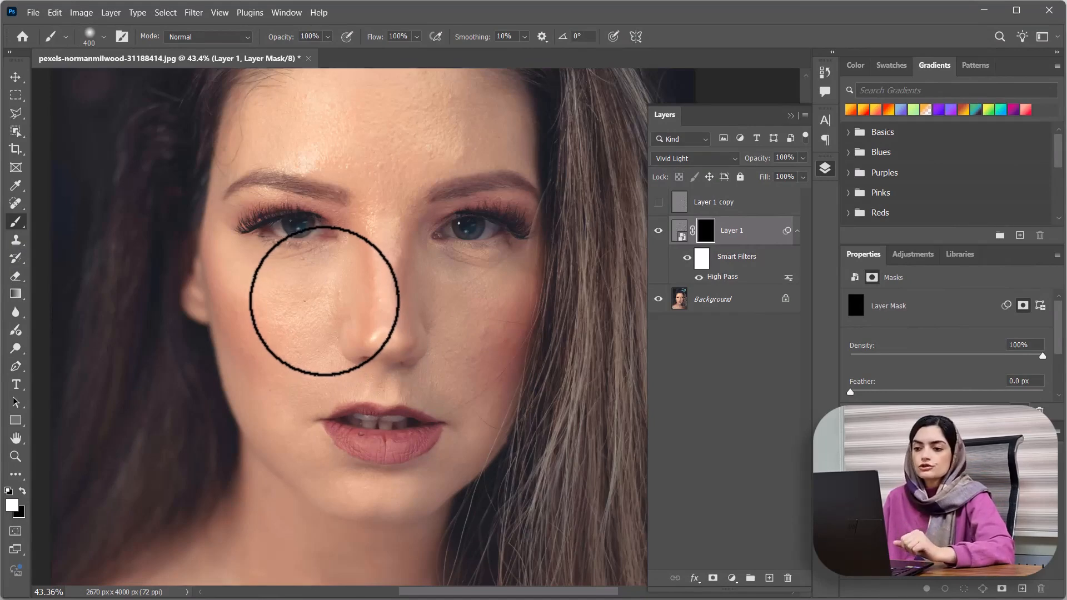
- Paint white over the forehead and both cheeks on Layer 1's mask with a 400 px brush
scroll(371, 229, "up", 3)
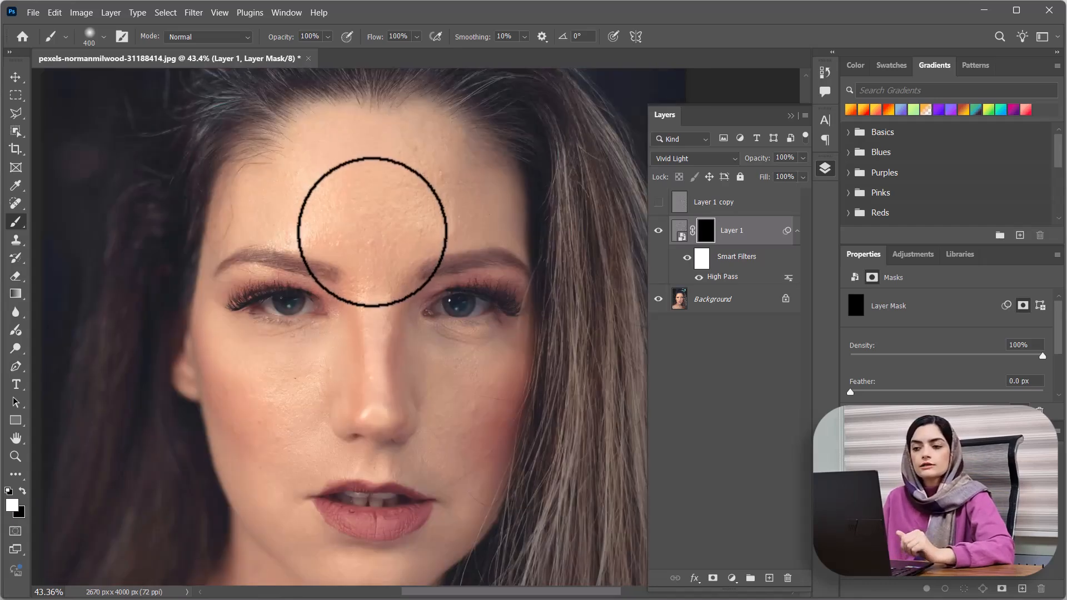
mouse_move(374, 234)
left_mouse_down()
mouse_move(387, 155)
mouse_move(413, 187)
mouse_move(417, 220)
mouse_move(450, 214)
mouse_move(436, 158)
mouse_move(336, 169)
mouse_move(303, 208)
mouse_move(280, 205)
mouse_move(293, 200)
left_mouse_up()
mouse_move(295, 378)
left_mouse_down()
mouse_move(241, 367)
mouse_move(265, 471)
mouse_move(287, 428)
mouse_move(364, 353)
mouse_move(496, 373)
mouse_move(457, 387)
mouse_move(461, 442)
mouse_move(474, 404)
left_mouse_up()
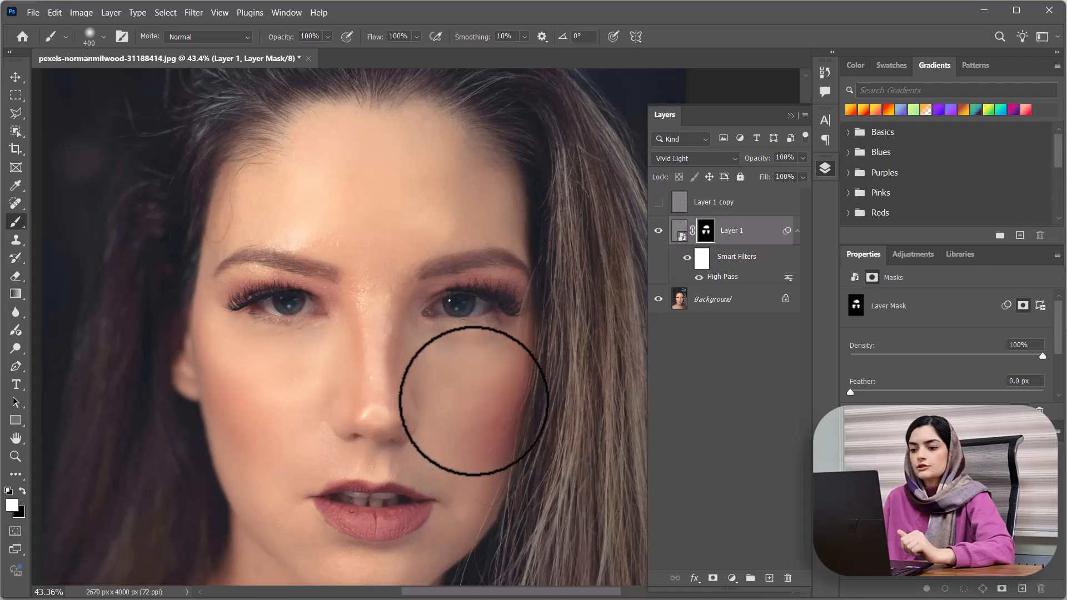
- Reduce the brush to 200 px, then 175 px, and paint white on Layer 1's mask over the chin and the skin around the mouth
scroll(453, 362, "up", 5)
key("bracketleft")
key("bracketleft")
mouse_move(225, 397)
left_mouse_down()
mouse_move(195, 389)
mouse_move(400, 508)
mouse_move(264, 324)
left_mouse_up()
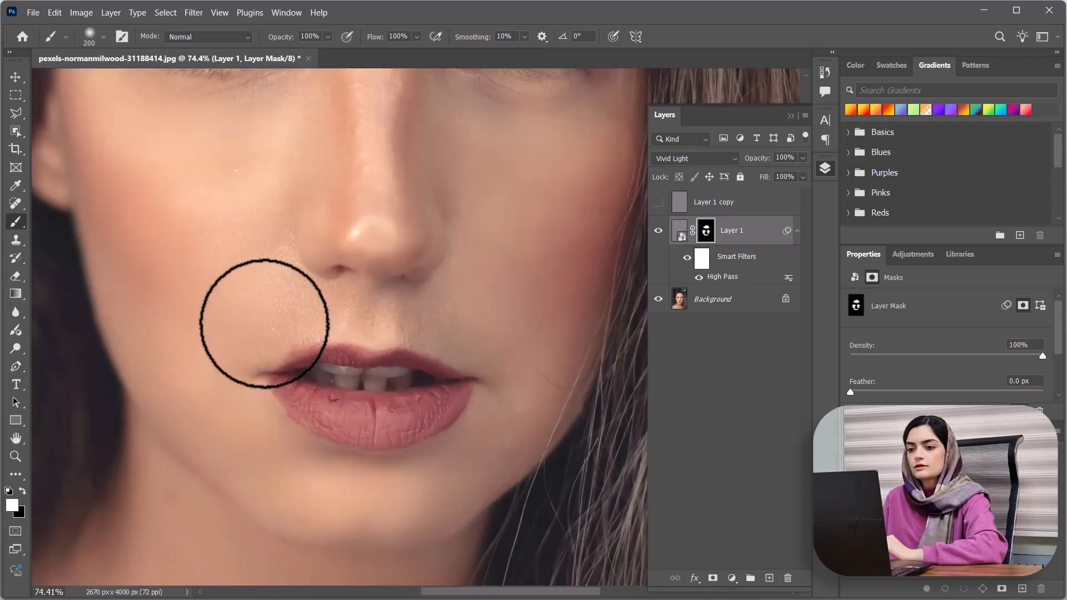
scroll(264, 324, "up", 2)
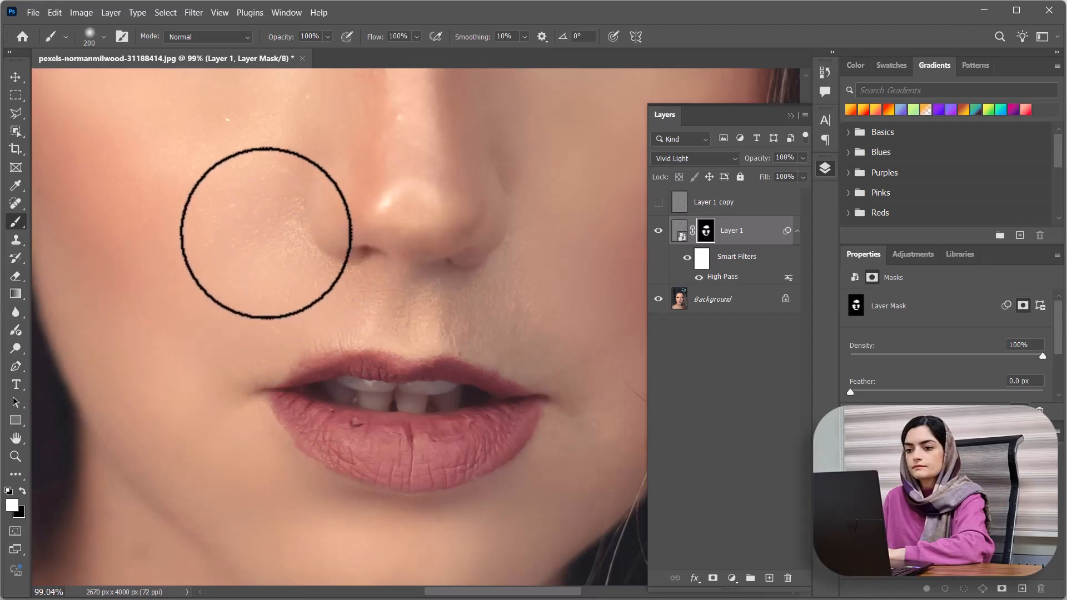
key("bracketleft")
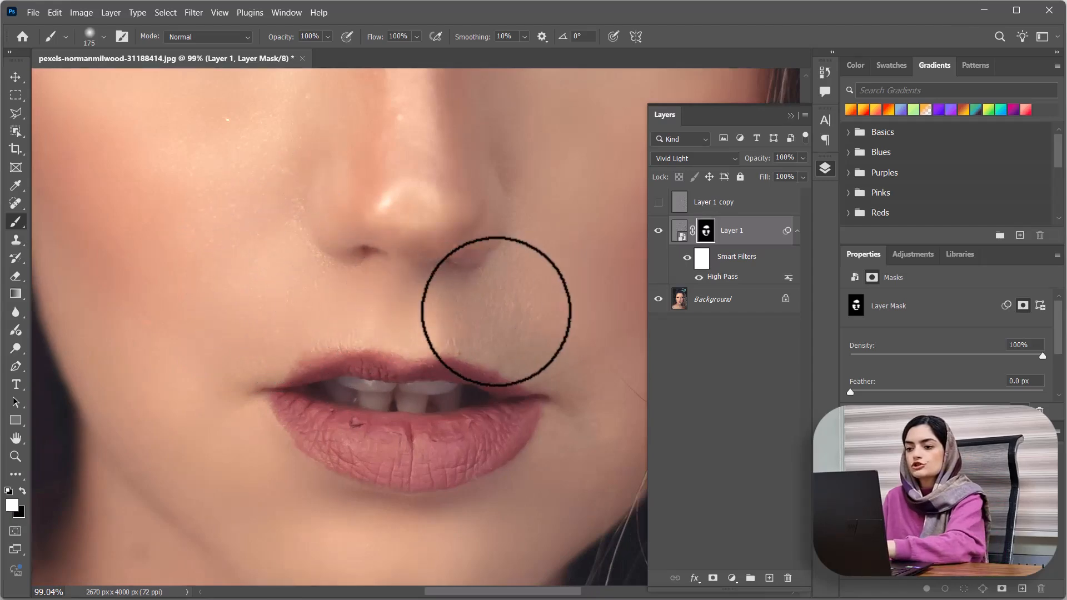
scroll(389, 378, "down", 2)
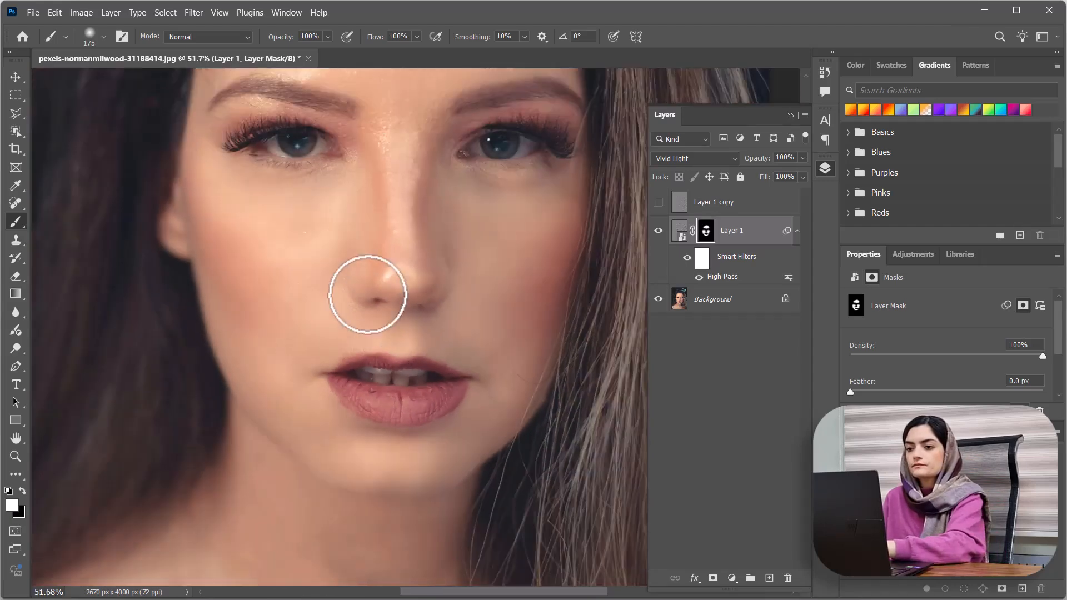
- Paint white on Layer 1's mask along the nose and over the skin above the left eyebrow with the 175 px brush
scroll(428, 133, "up", 2)
scroll(387, 382, "down", 1)
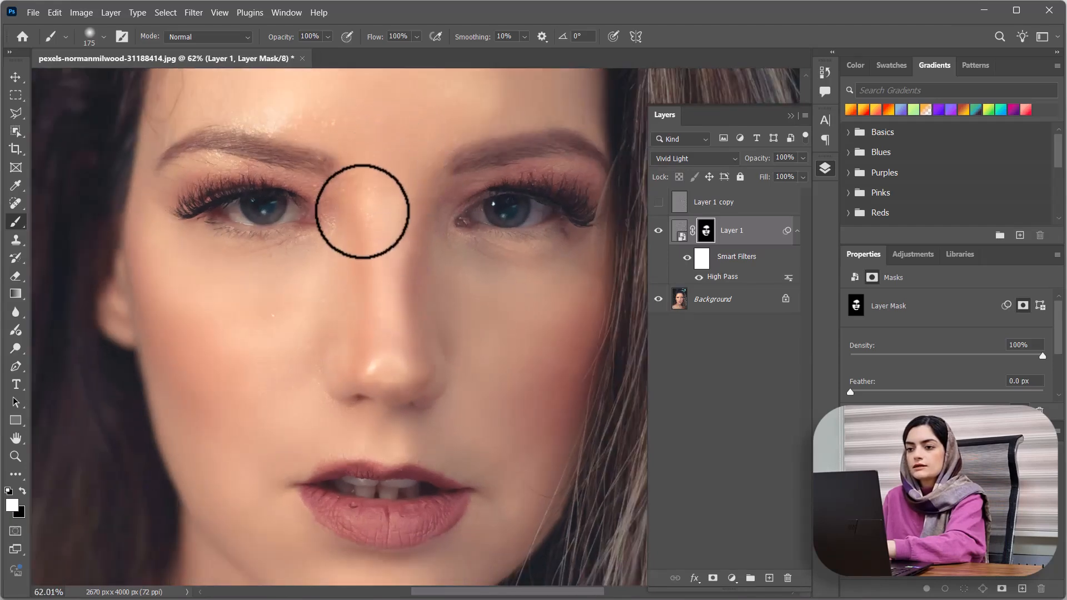
scroll(362, 223, "up", 3)
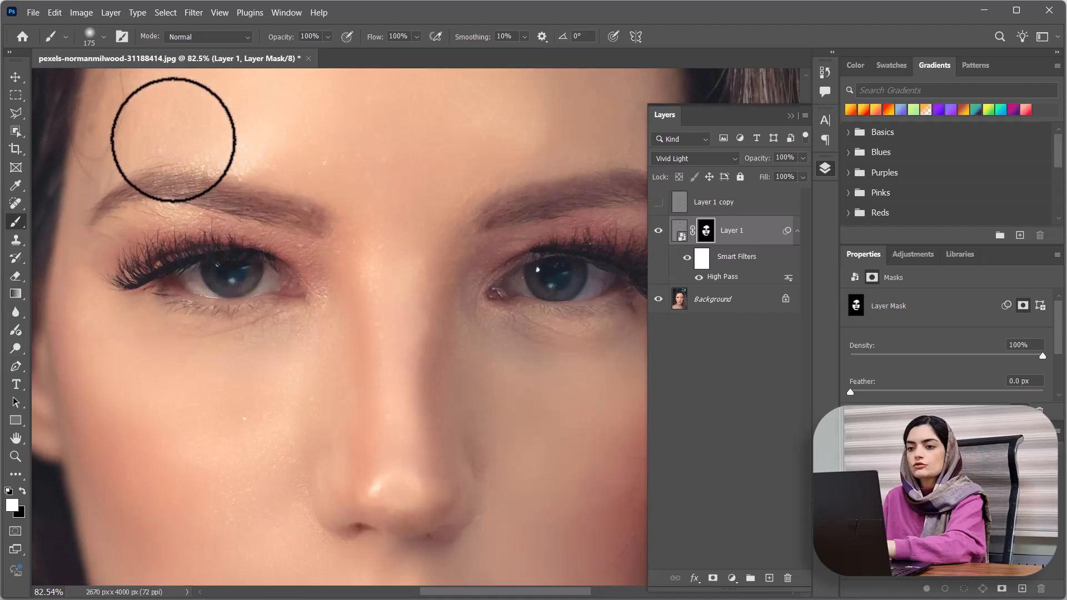
scroll(389, 233, "down", 2)
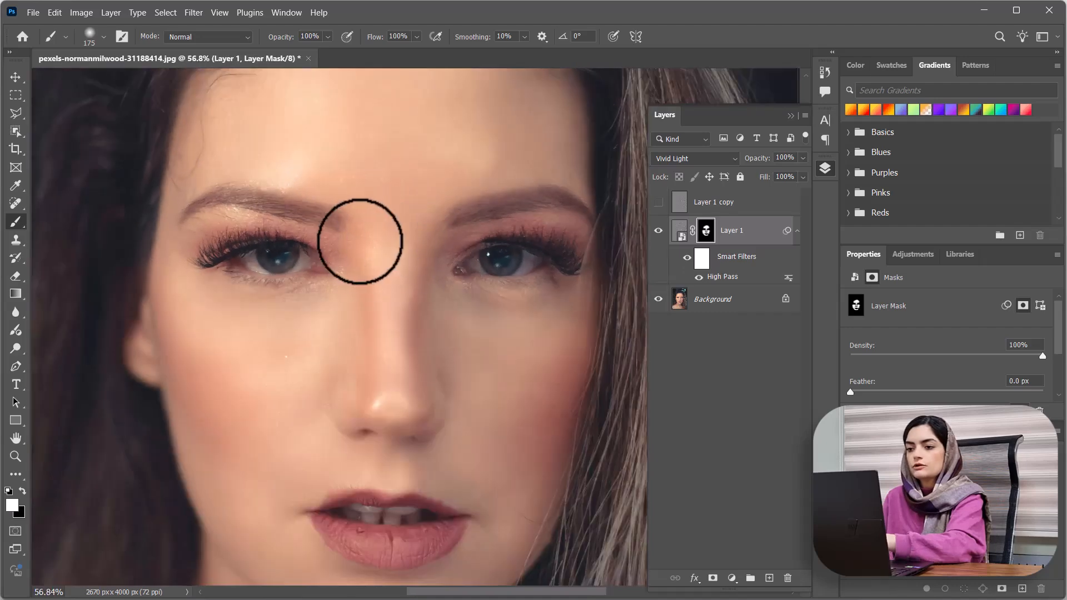
scroll(258, 232, "down", 1)
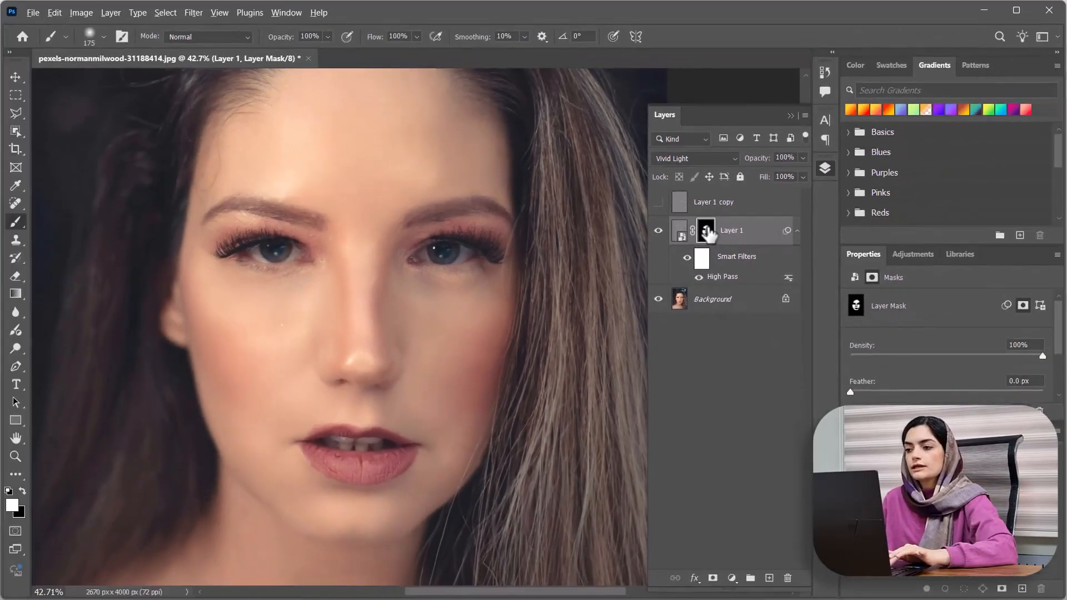
- Inspect Layer 1's mask on its own and as a temporary selection, and compare the portrait with the mask disabled and enabled
left_click(669, 248, "alt")
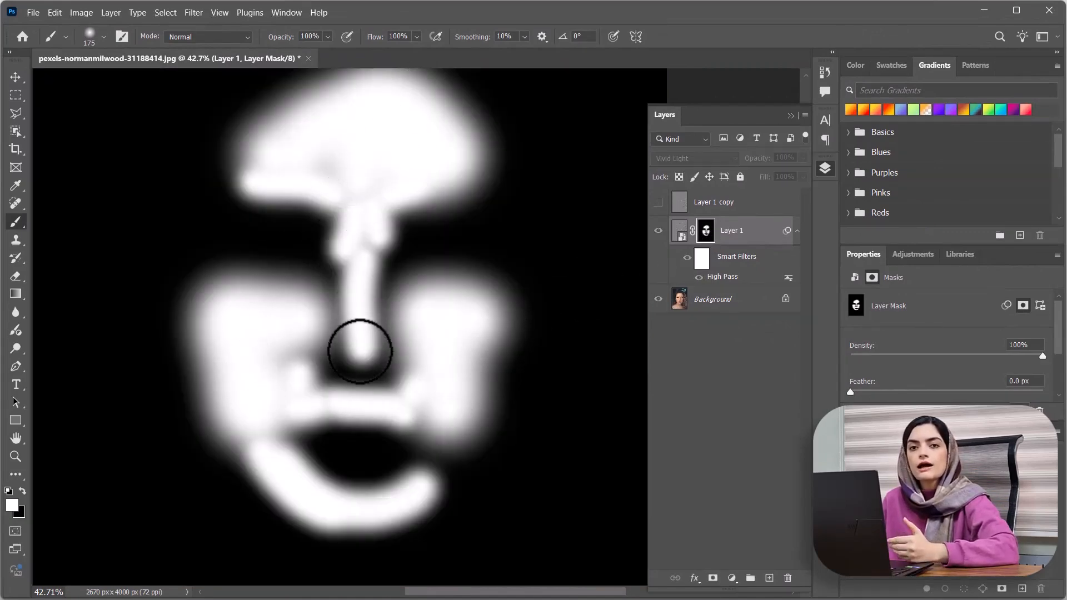
left_click(707, 233, "alt")
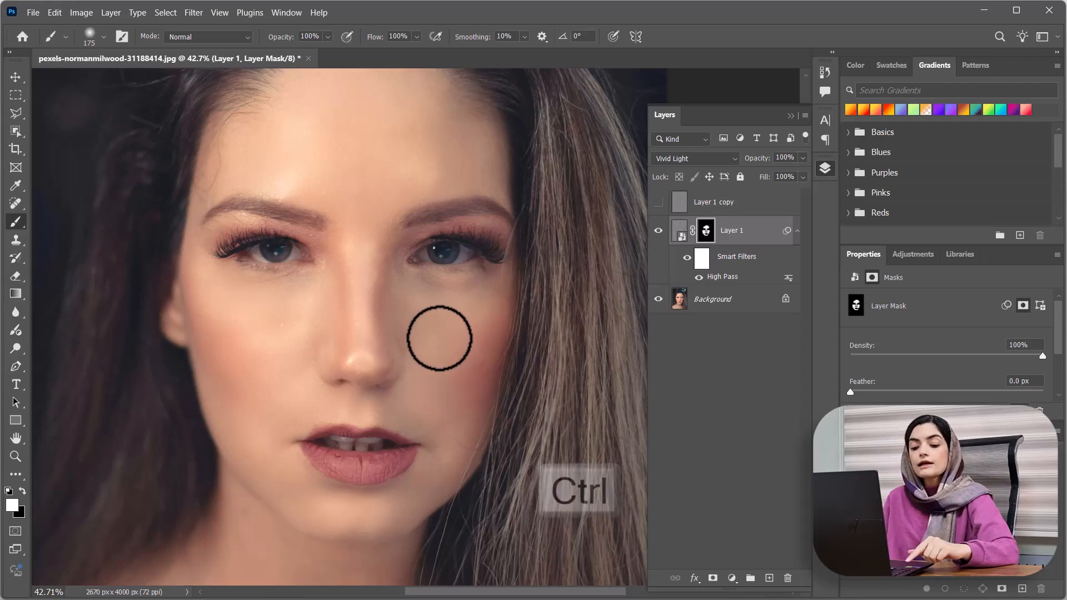
left_click(707, 233, "ctrl")
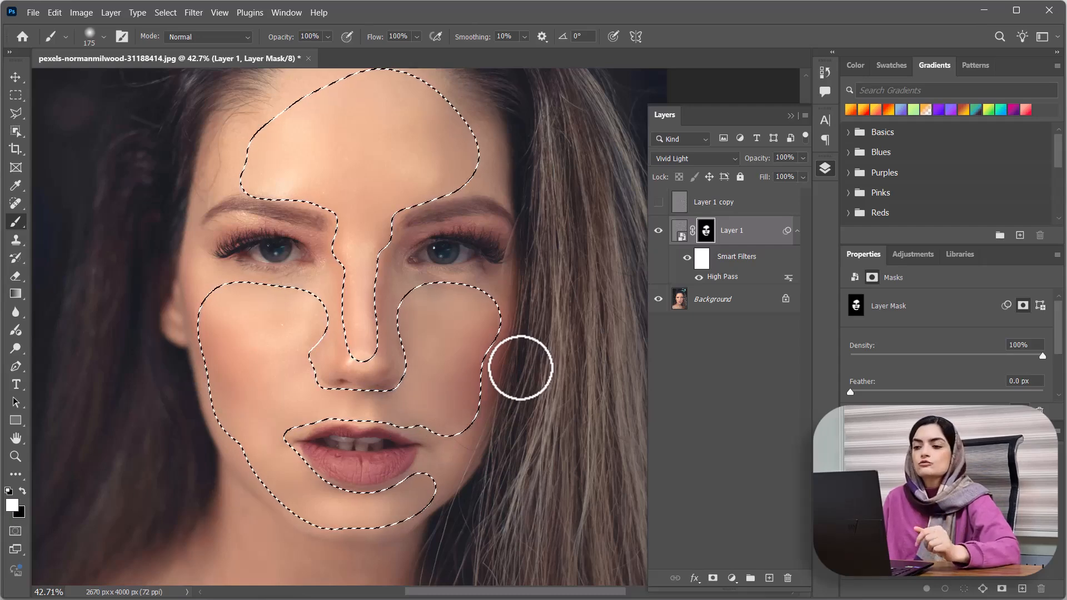
key("ctrl+d")
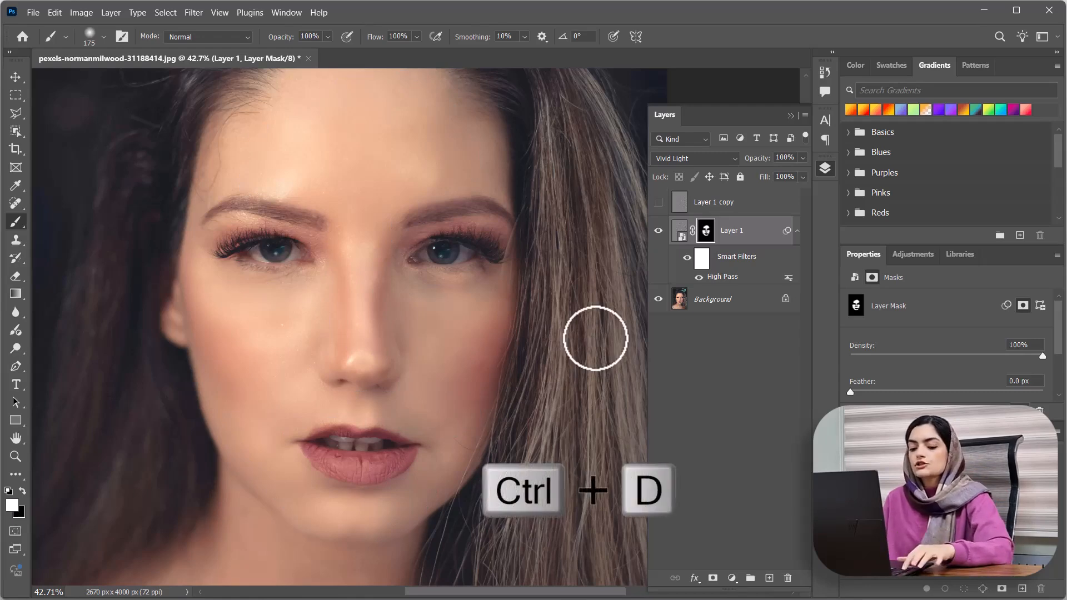
left_click(706, 230, "shift")
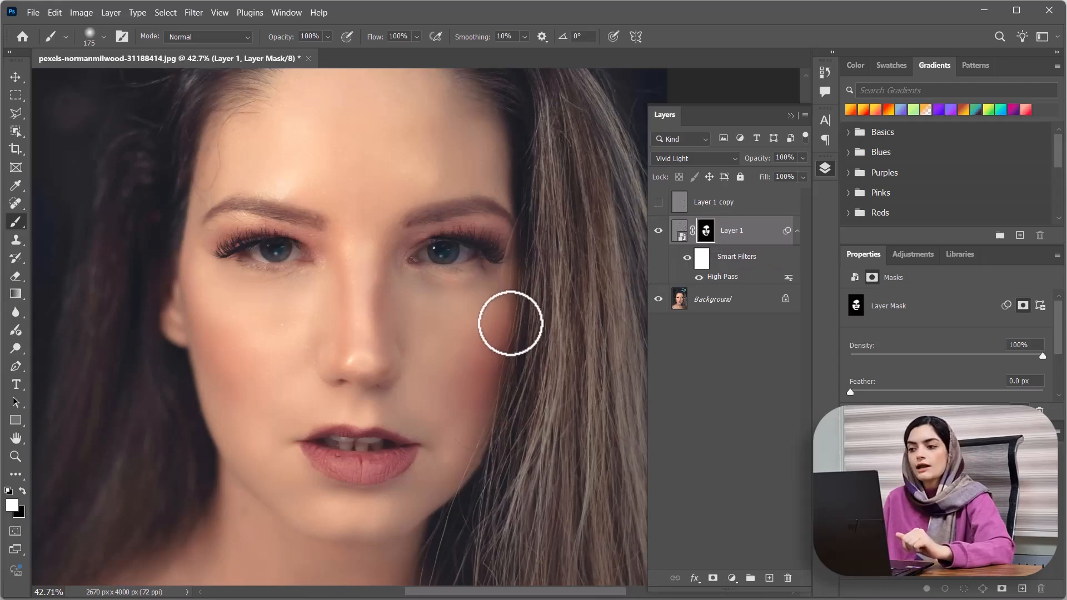
- Enlarge the brush to 500 px and paint white over the neck and chest skin on Layer 1's mask
scroll(508, 324, "down", 6)
key("bracketright")
key("bracketright")
key("bracketright")
key("bracketright")
key("bracketright")
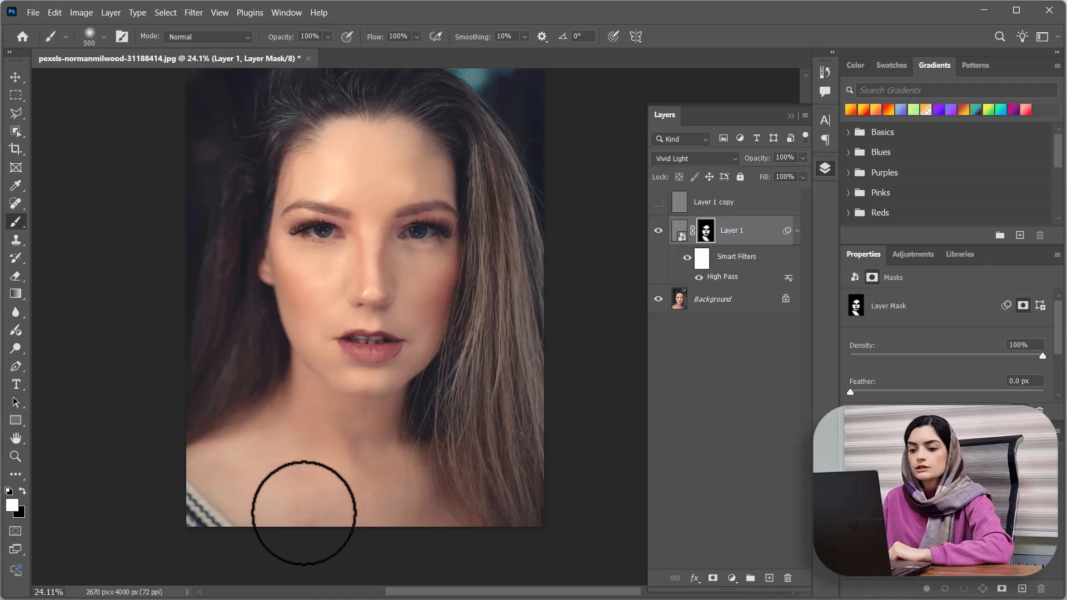
scroll(311, 450, "down", 1)
scroll(309, 437, "up", 5)
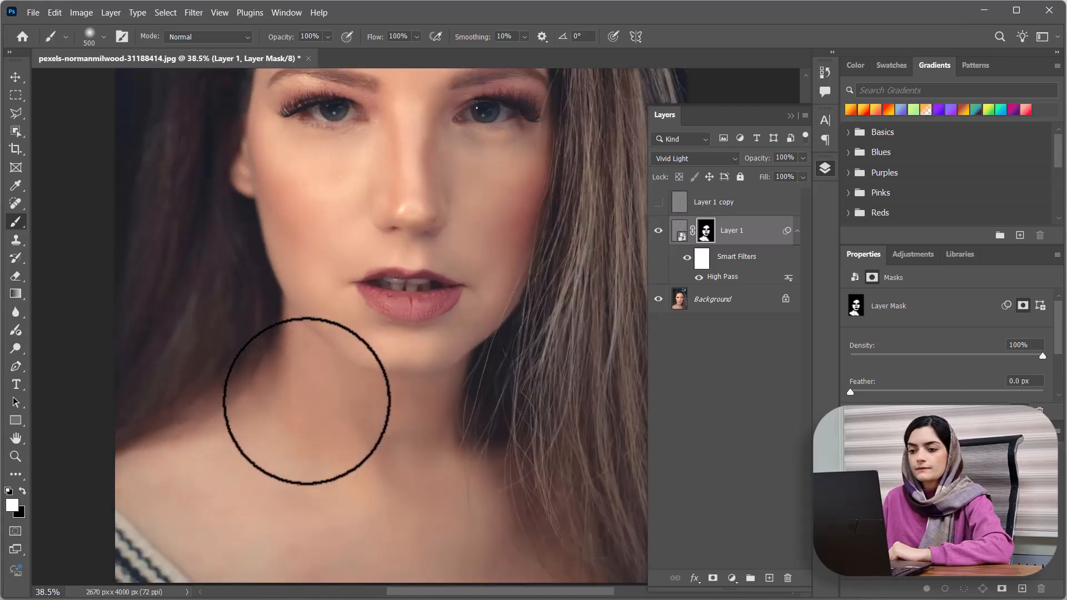
scroll(293, 500, "down", 2)
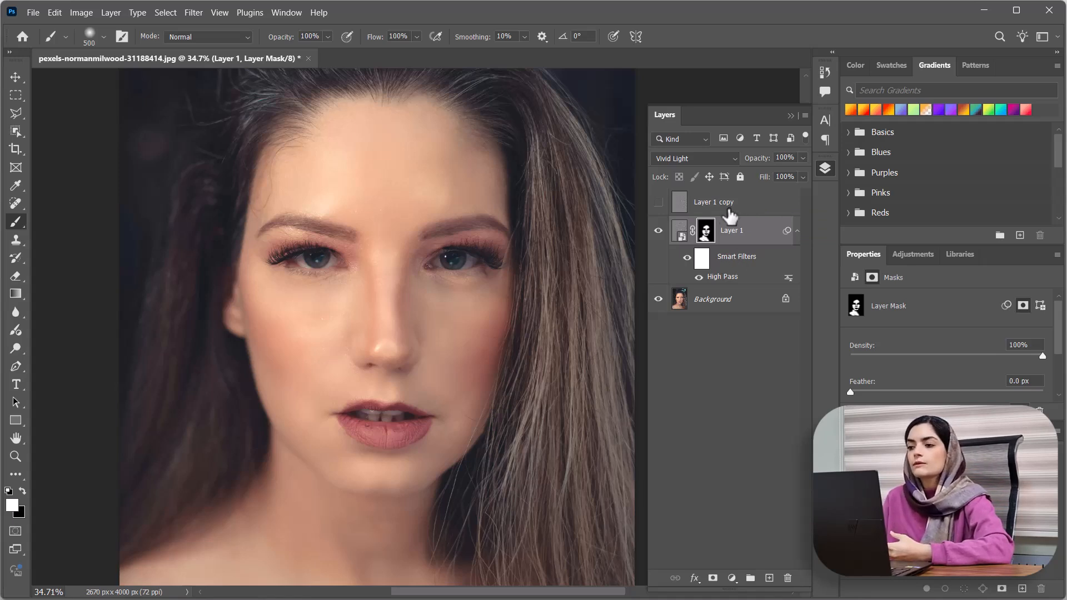
- Make Layer 1 copy visible and add a black mask that hides the layer's entire effect
left_click(741, 208)
left_click(658, 203)
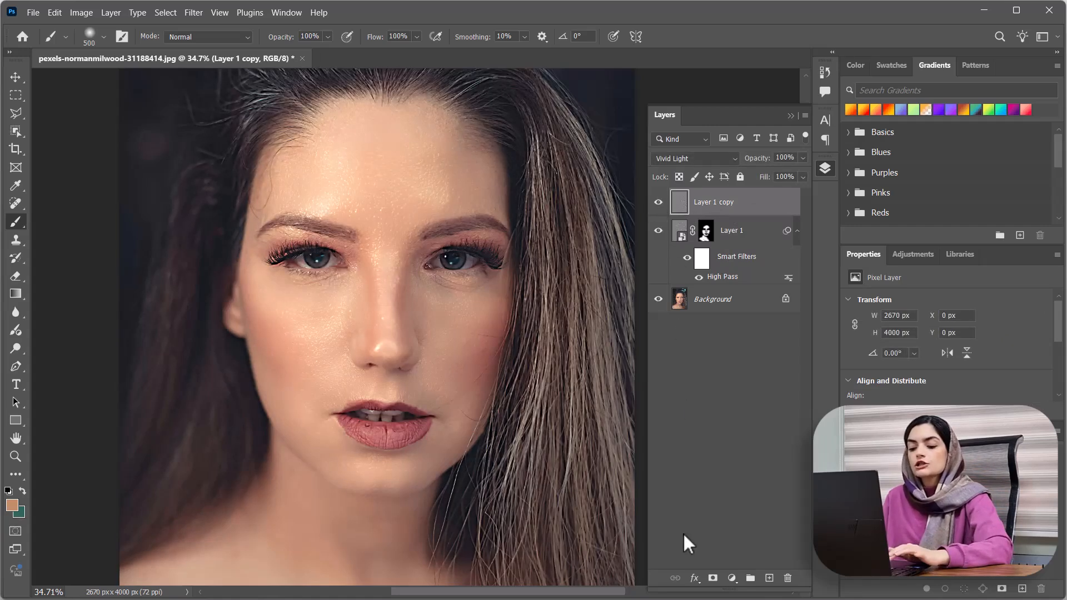
left_click(712, 578, "alt")
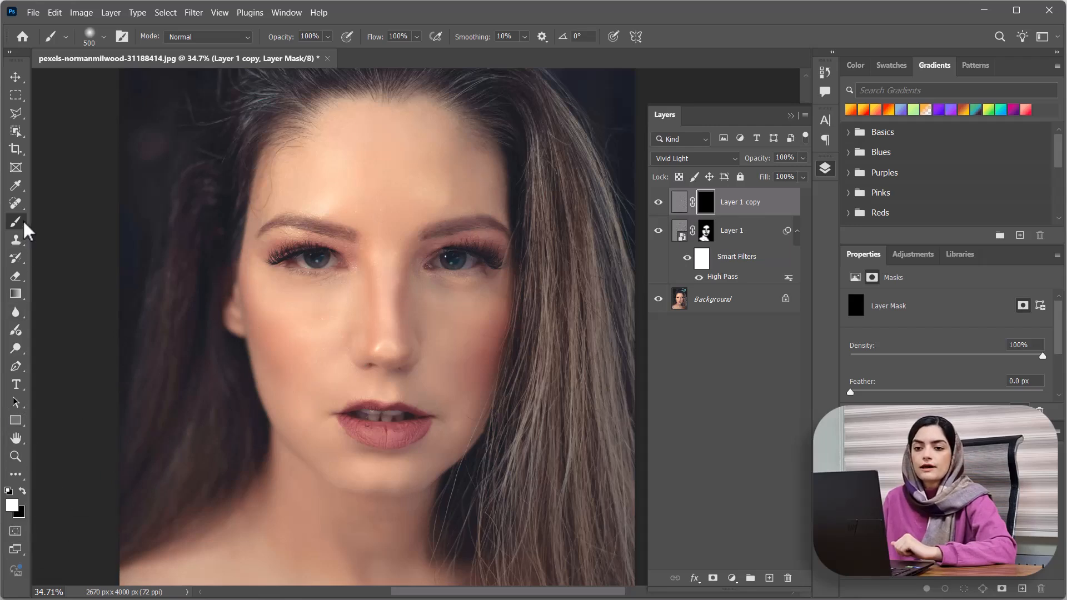
- Set the brush flow to 48% and paint white over both eyes on Layer 1 copy's mask with a 300 px brush
left_click(417, 36)
left_click_drag(398, 57, 400, 55)
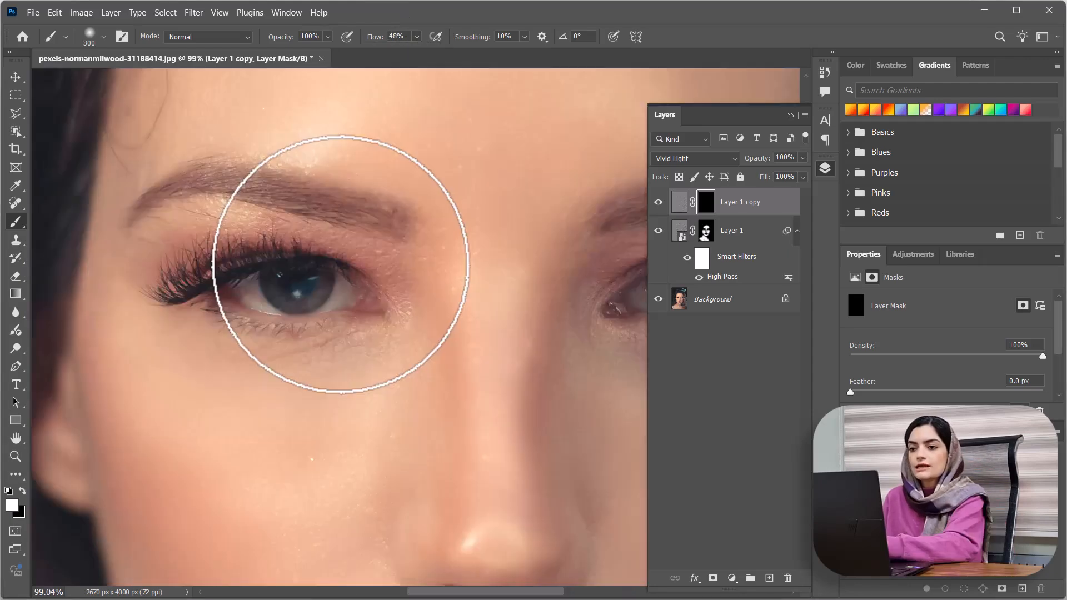
scroll(341, 262, "up", 1)
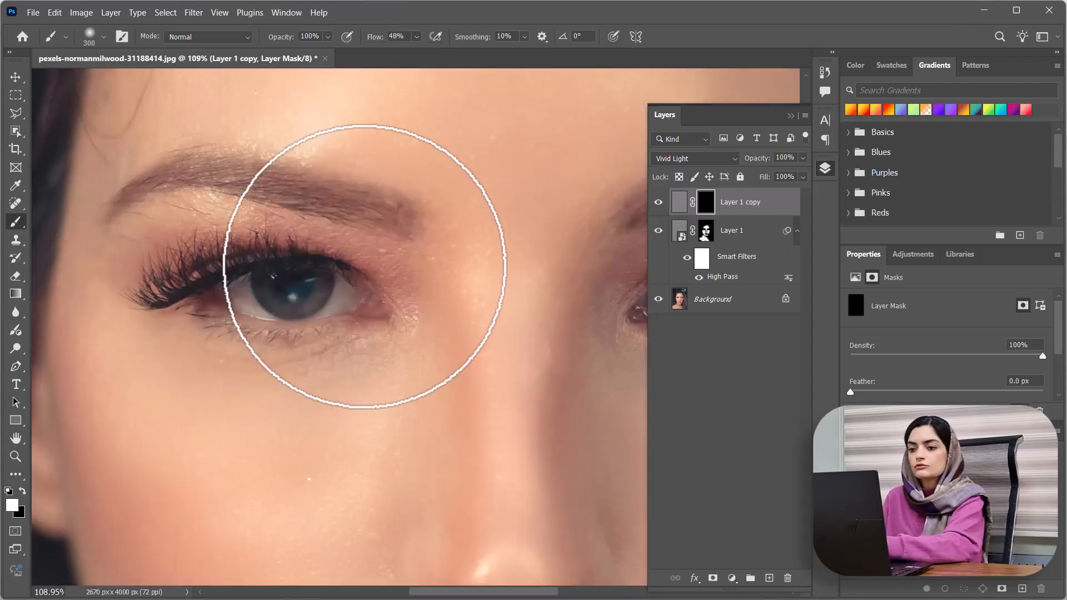
mouse_move(313, 278)
left_mouse_down()
mouse_move(171, 274)
mouse_move(353, 239)
mouse_move(238, 210)
mouse_move(160, 223)
left_mouse_up()
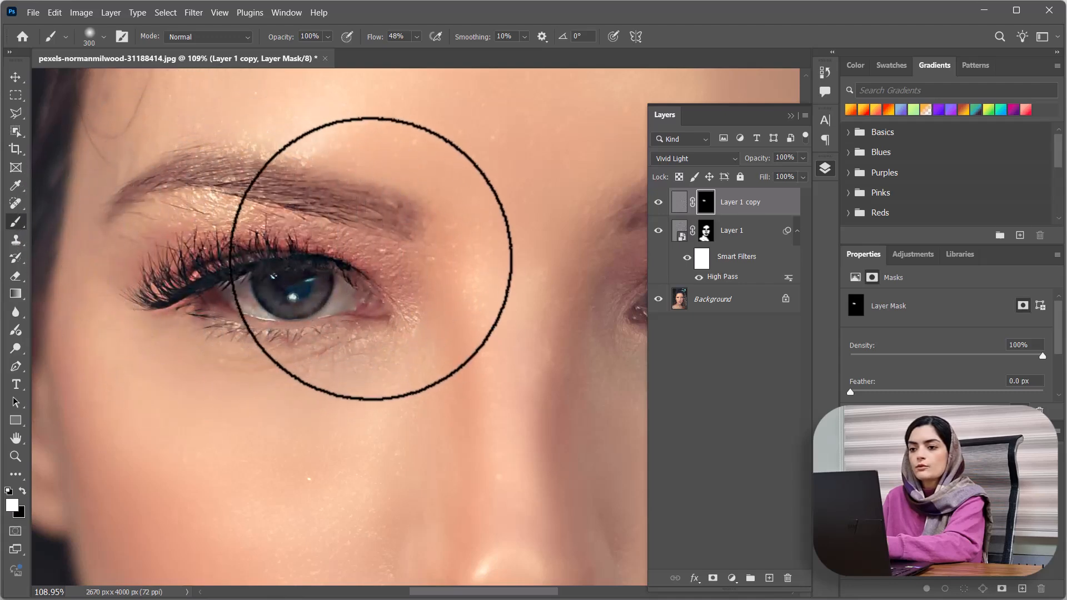
scroll(83, 237, "down", 5)
scroll(397, 272, "up", 5)
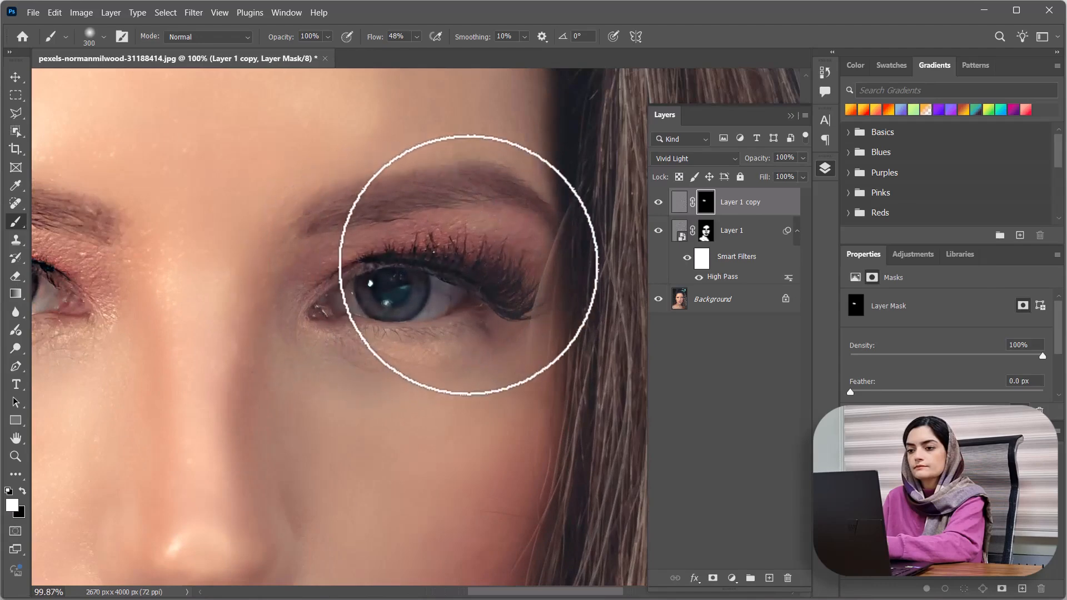
mouse_move(468, 265)
left_mouse_down()
mouse_move(369, 255)
mouse_move(502, 231)
left_mouse_up()
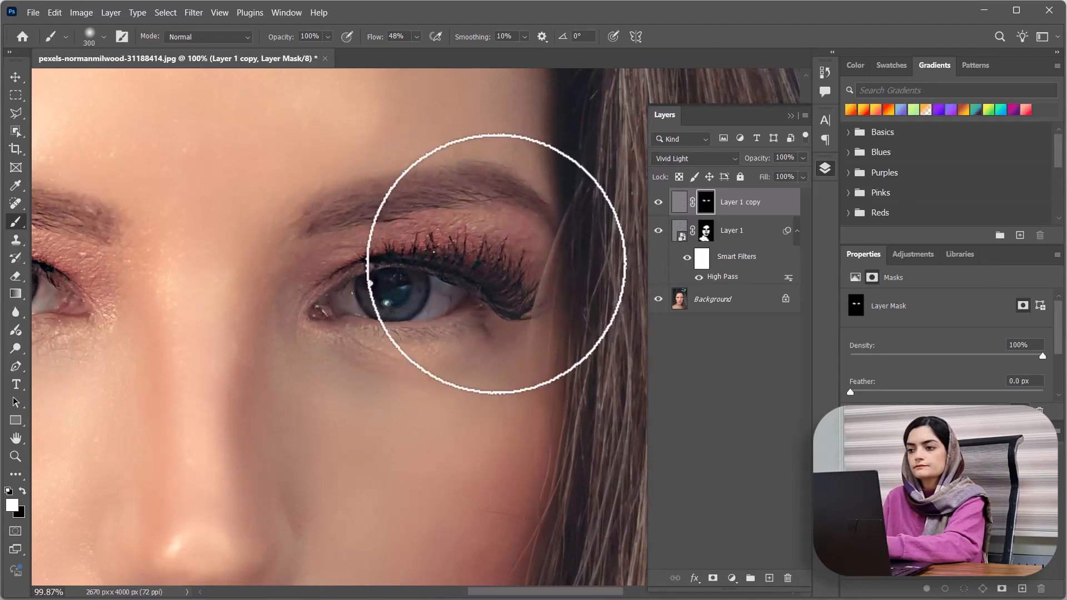
- Display Layer 1 copy's mask on its own to examine the painted eye areas, and return to the portrait
left_click(711, 205, "alt")
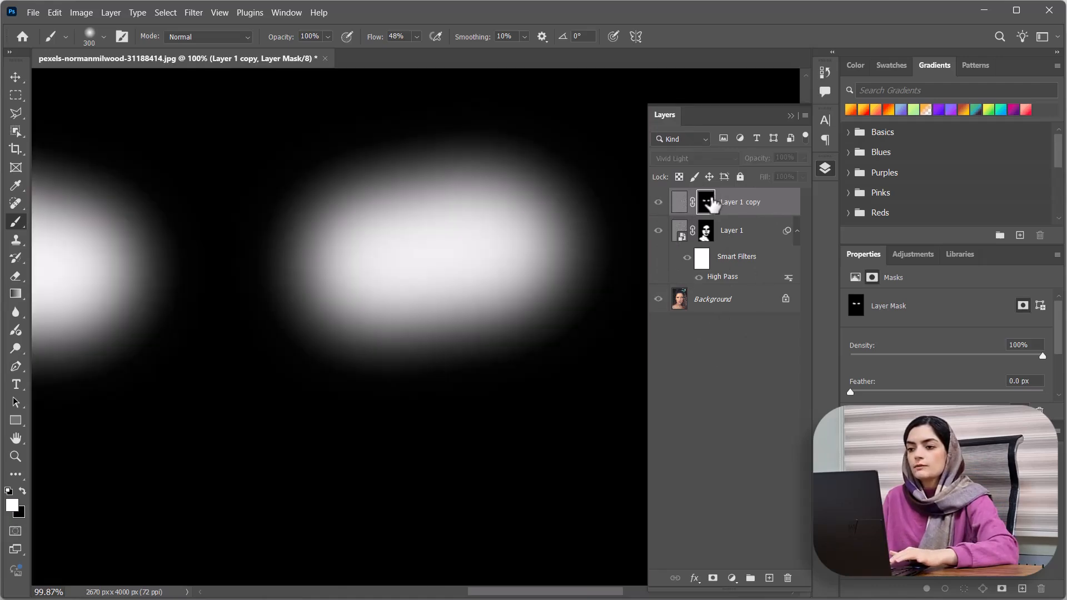
scroll(420, 286, "down", 4)
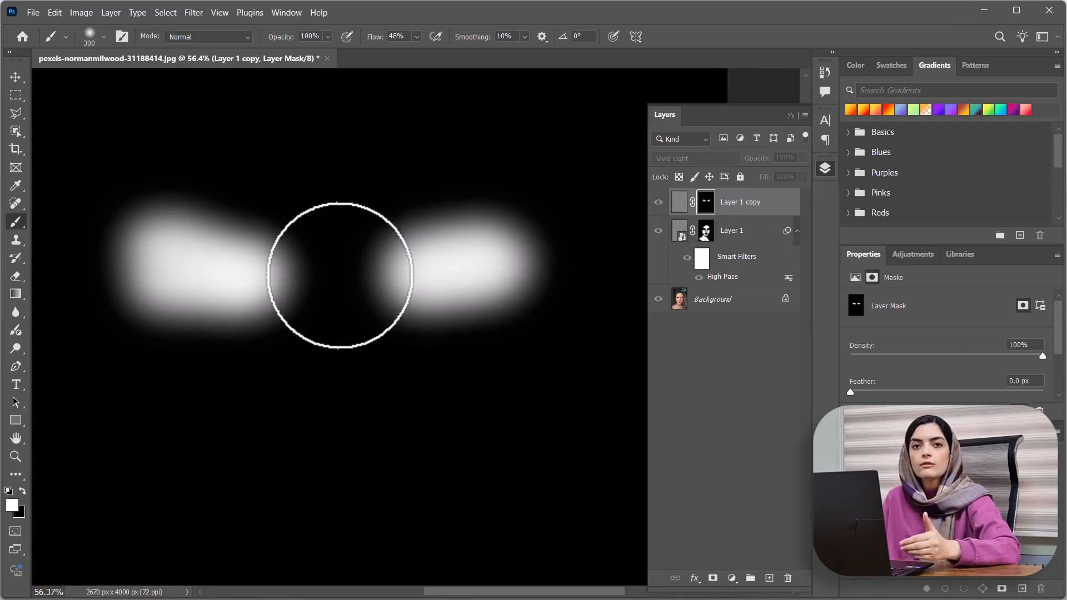
left_click(706, 203, "alt")
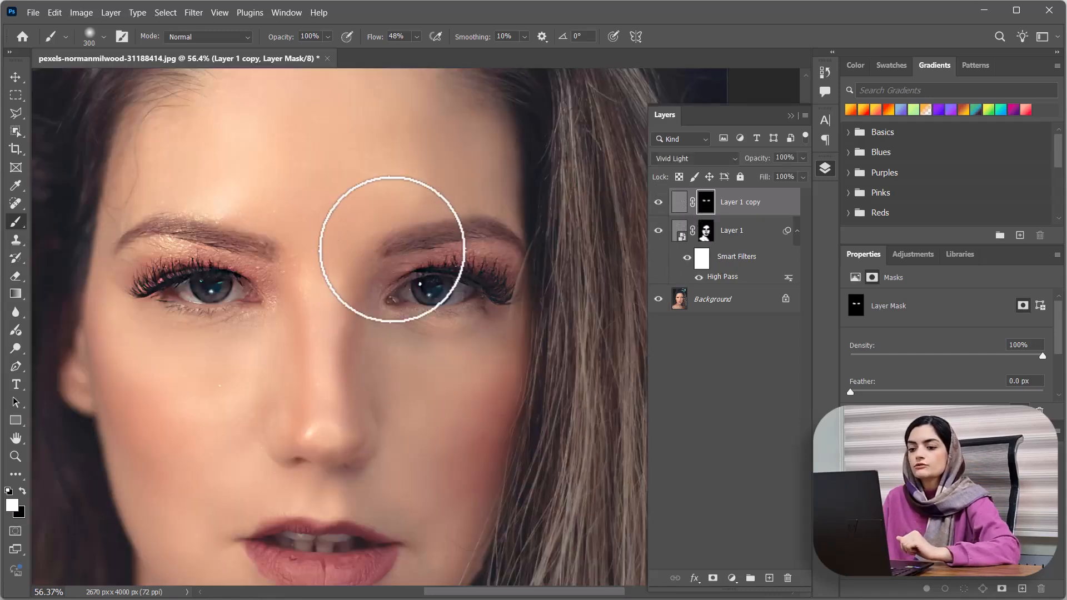
- Set the brush to 150 px and 50% opacity, and paint white over the lips on Layer 1 copy's mask
scroll(392, 225, "down", 1)
scroll(382, 286, "up", 4)
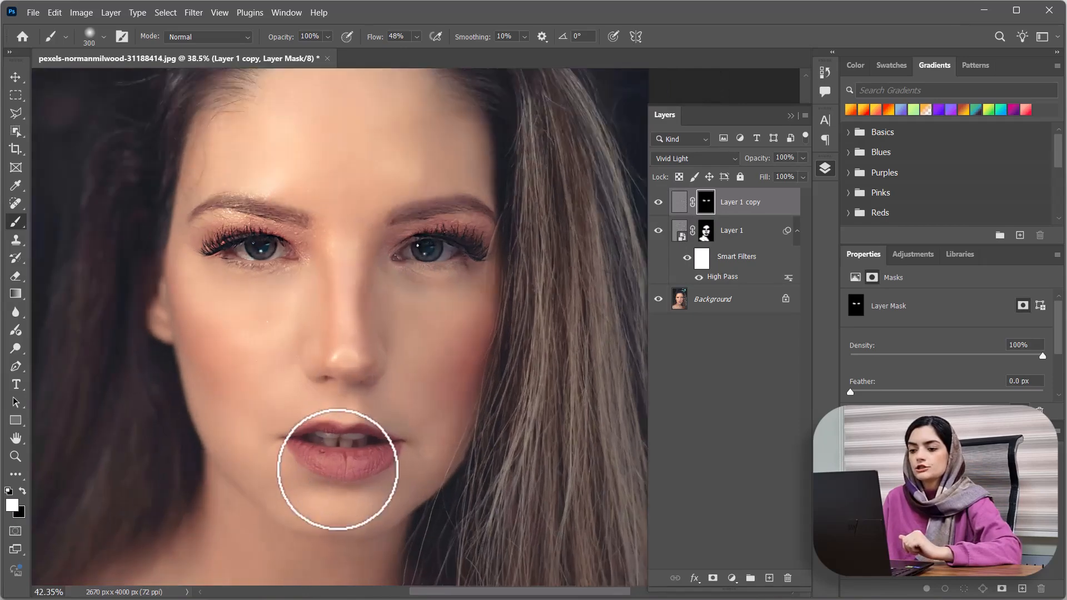
scroll(354, 441, "up", 4)
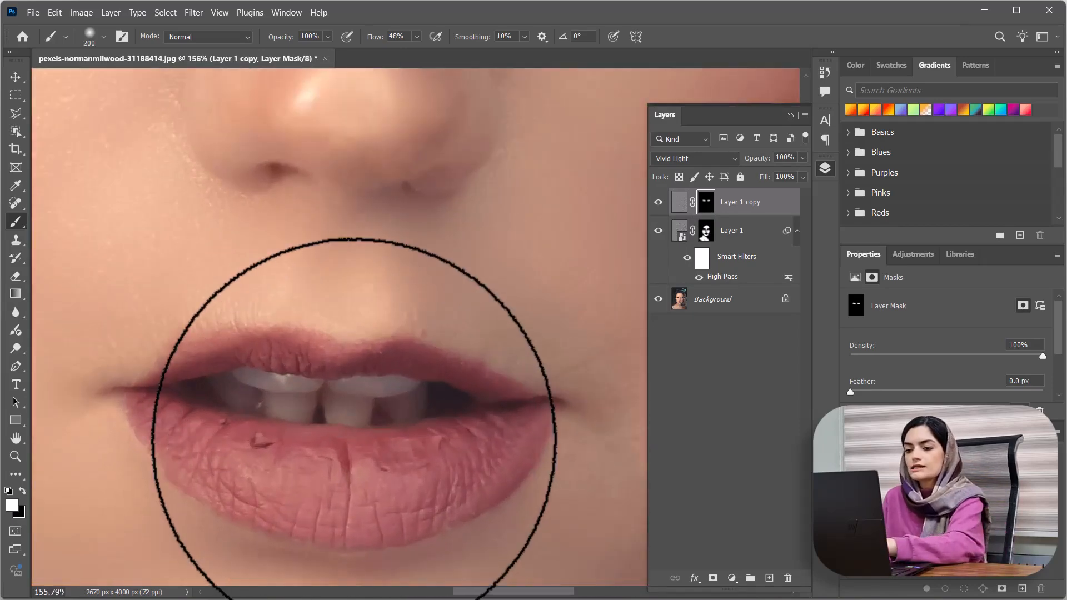
key("bracketleft")
key("bracketleft")
key("bracketleft")
key("bracketleft")
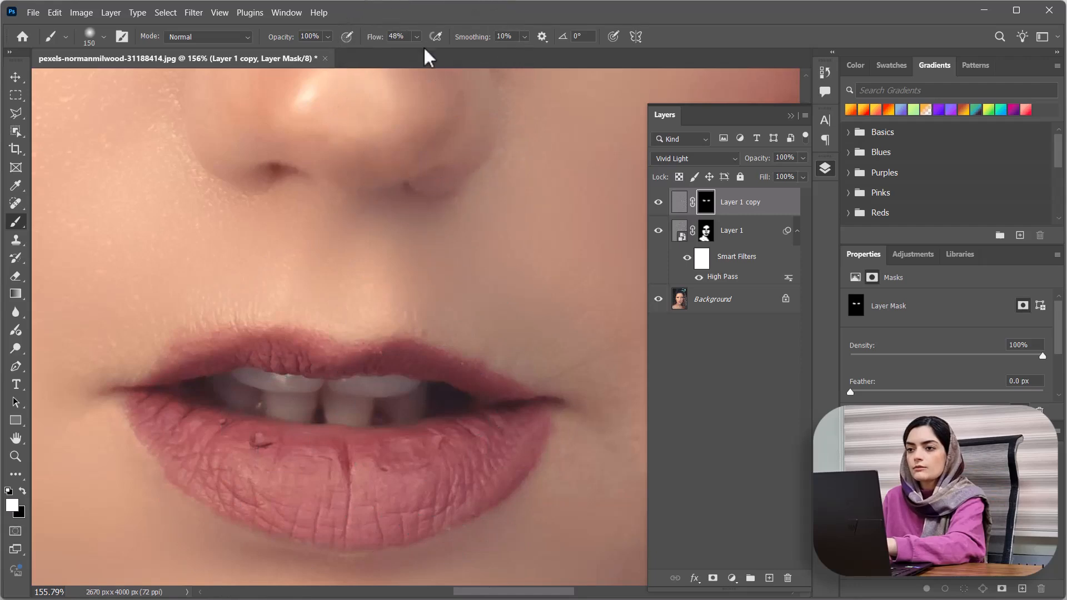
left_click(327, 38)
left_click(397, 7)
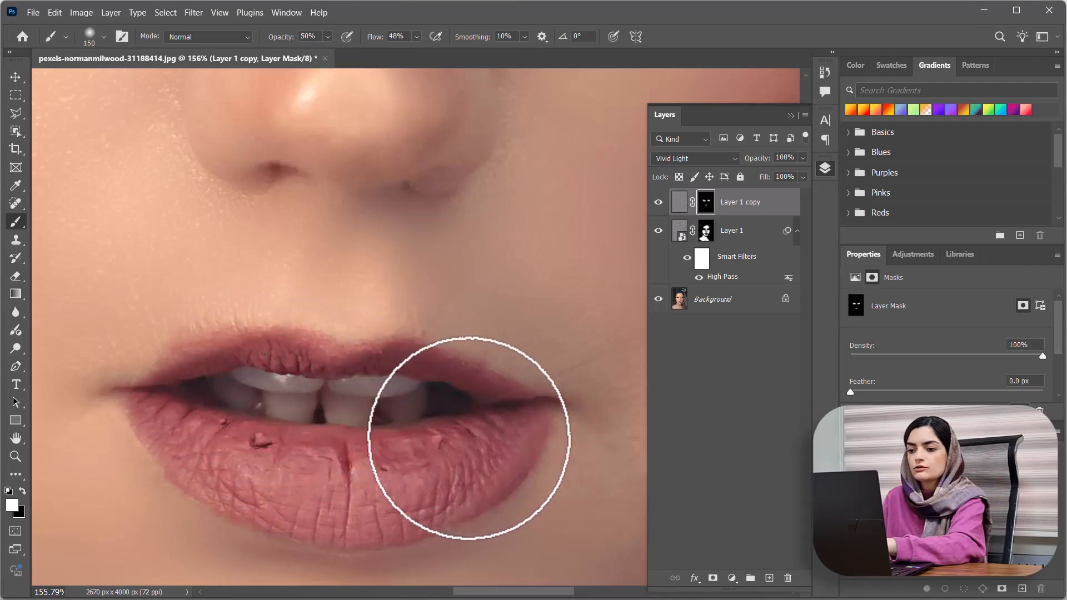
scroll(317, 442, "down", 2)
scroll(317, 442, "down", 7)
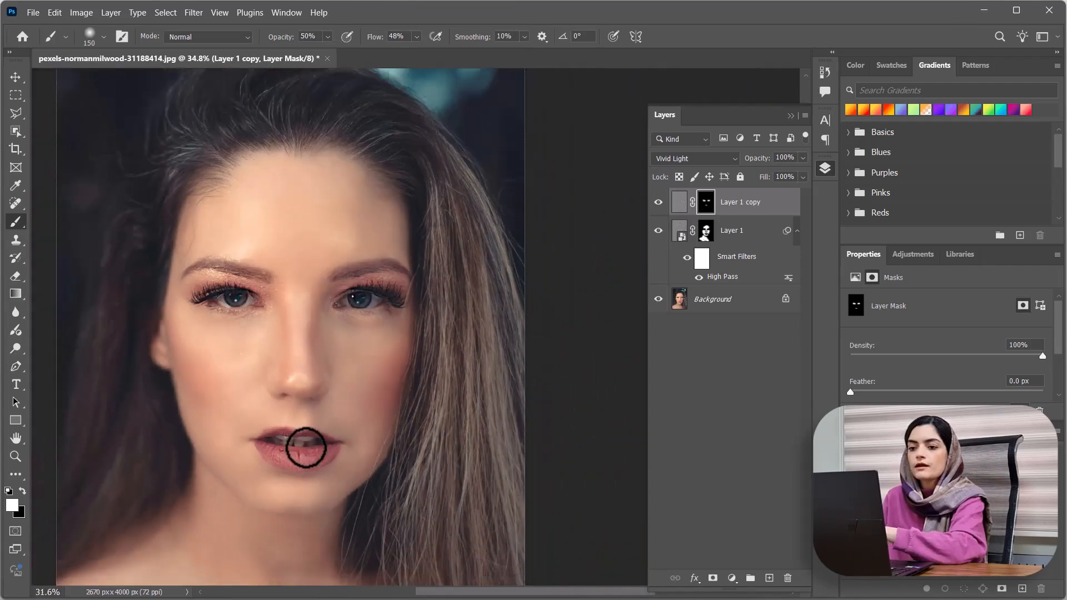